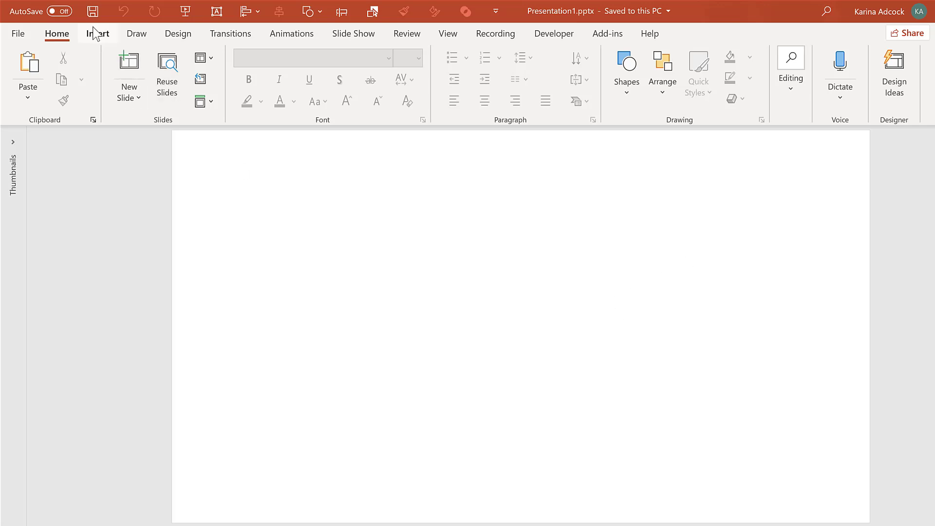
Insert an X Y (Scatter) chart and enlarge its data sheet to show more rows
{"action": "left_click", "coordinate": [95, 34]}
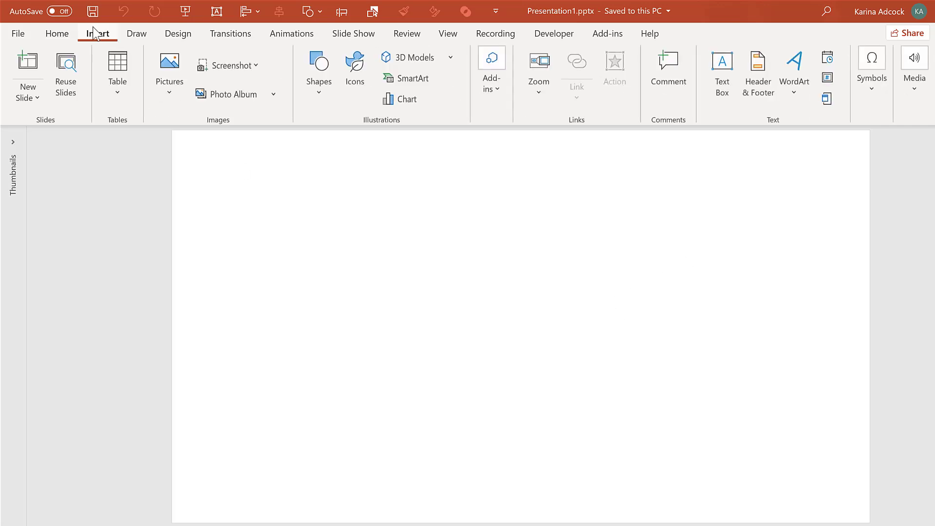
{"action": "left_click", "coordinate": [414, 97]}
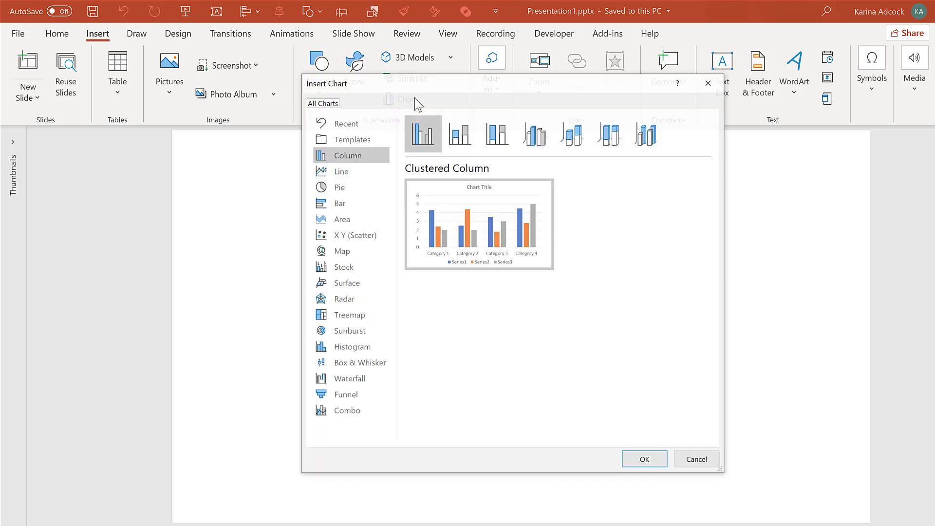
{"action": "left_click", "coordinate": [367, 239]}
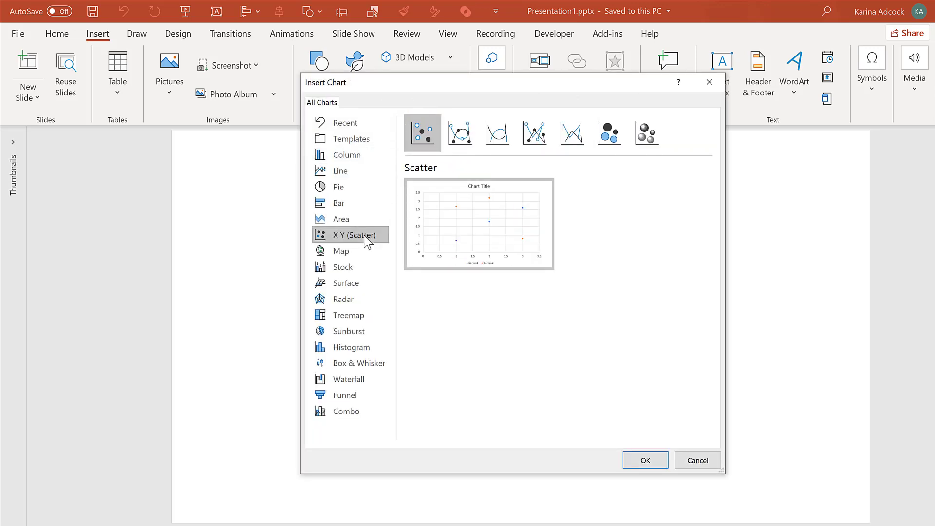
{"action": "left_click", "coordinate": [634, 460]}
{"action": "left_click_drag", "start_coordinate": [511, 172], "coordinate": [509, 358]}
Enter the years 1974, 1978, 1984, 1985, 1987, 1989, 1990, 1992, 1997, 1999, 2015, 2016 from A2 down
{"action": "left_click", "coordinate": [362, 111]}
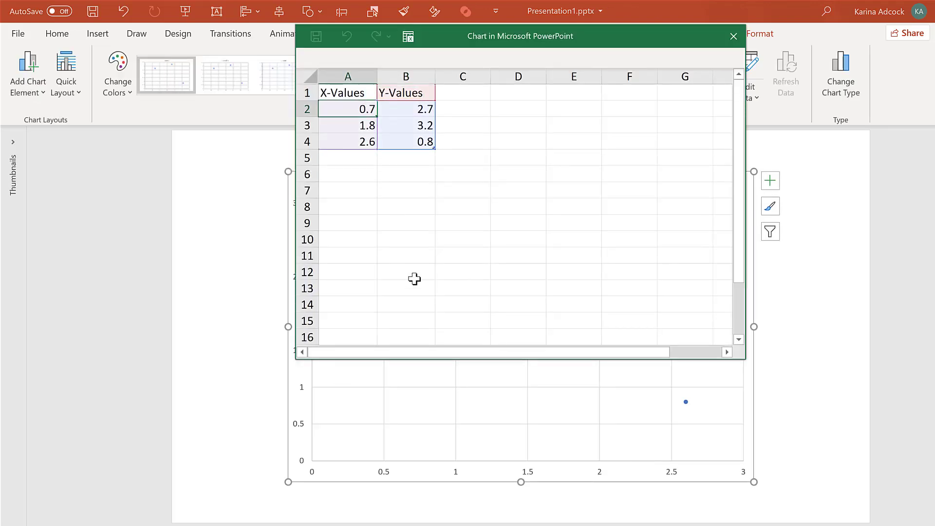
{"action": "type", "text": "1974"}
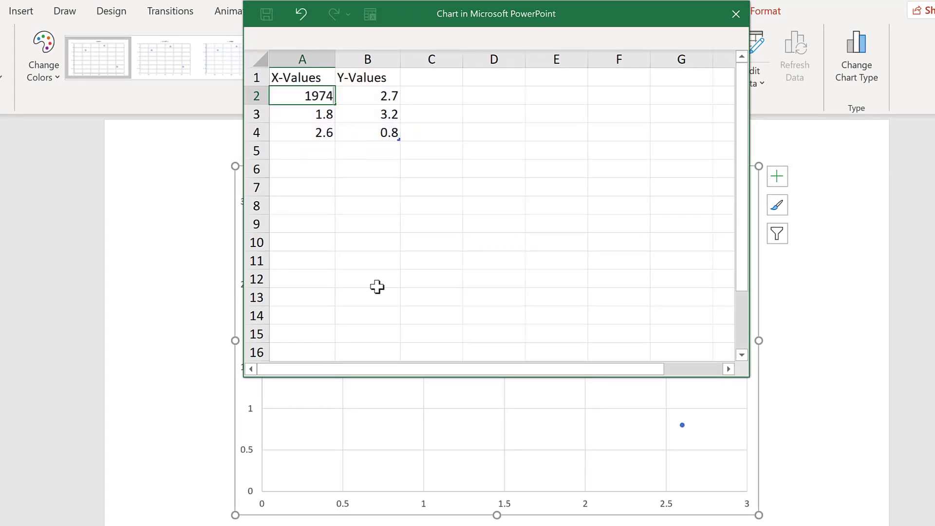
{"action": "key", "text": "Return"}
{"action": "type", "text": "1978 1984 1985 1987 "}
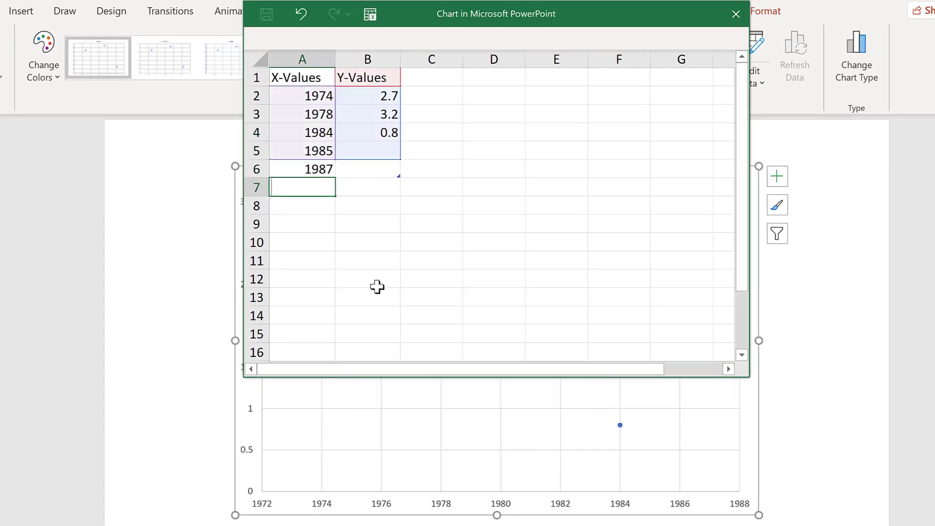
{"action": "type", "text": "1989 1990 1992 1997 1999 2015 2016"}
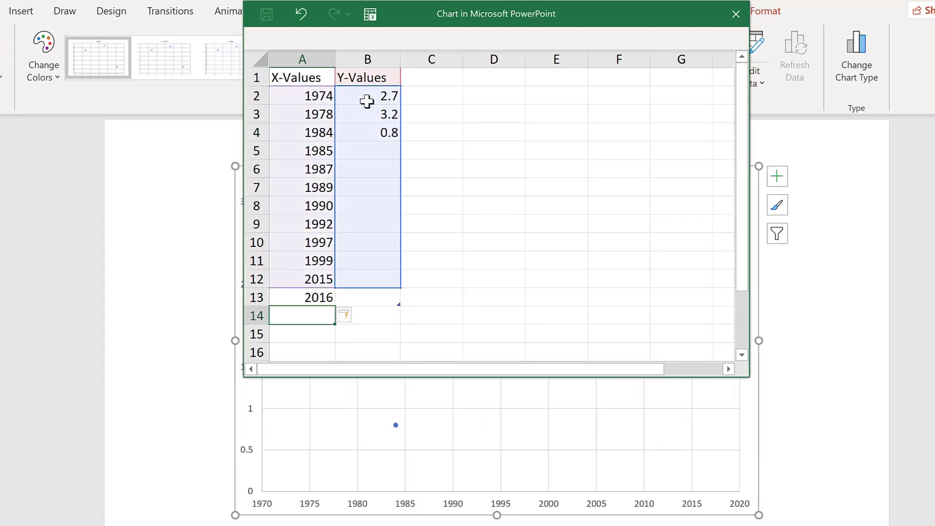
Fill column B with 0 for every year, including the skipped cell B8
{"action": "left_click", "coordinate": [368, 96]}
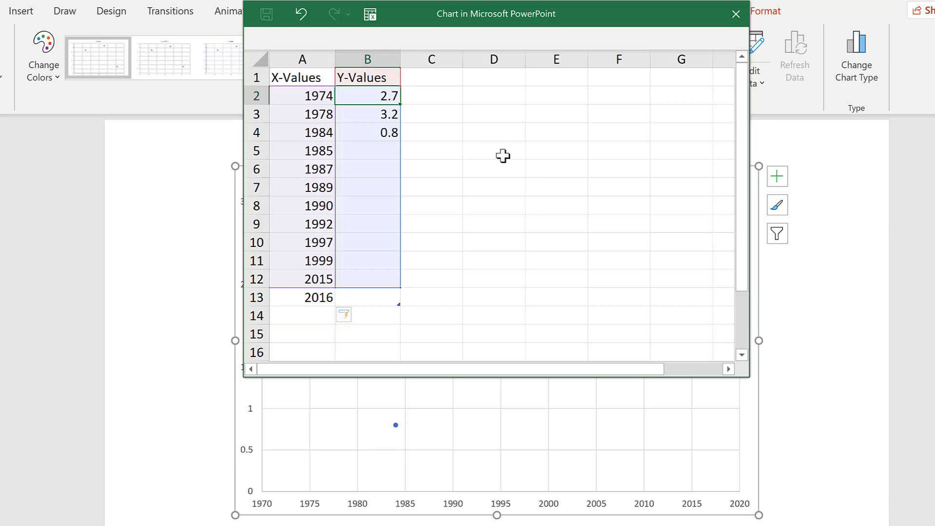
{"action": "type", "text": "0"}
{"action": "key", "text": "Return"}
{"action": "type", "text": "0"}
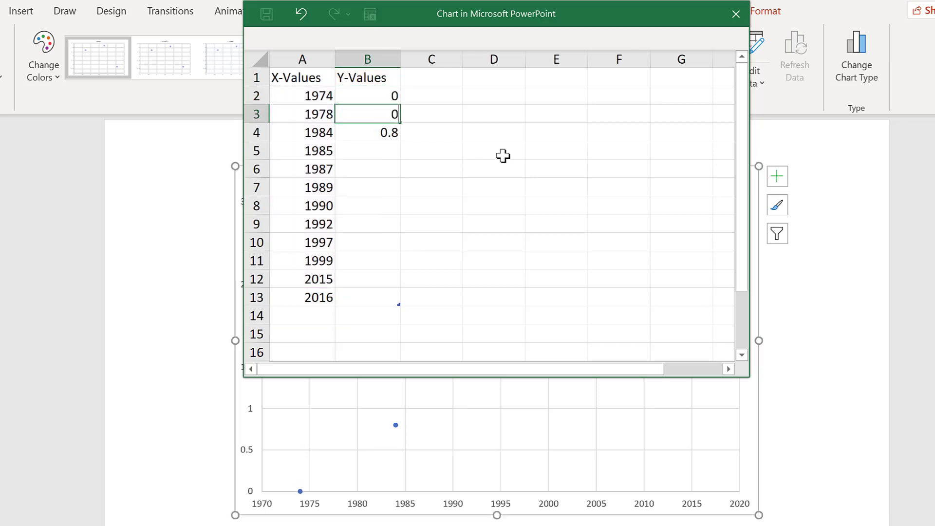
{"action": "key", "text": "Return"}
{"action": "type", "text": "0"}
{"action": "key", "text": "Return"}
{"action": "type", "text": "0"}
{"action": "key", "text": "Return"}
{"action": "type", "text": "0"}
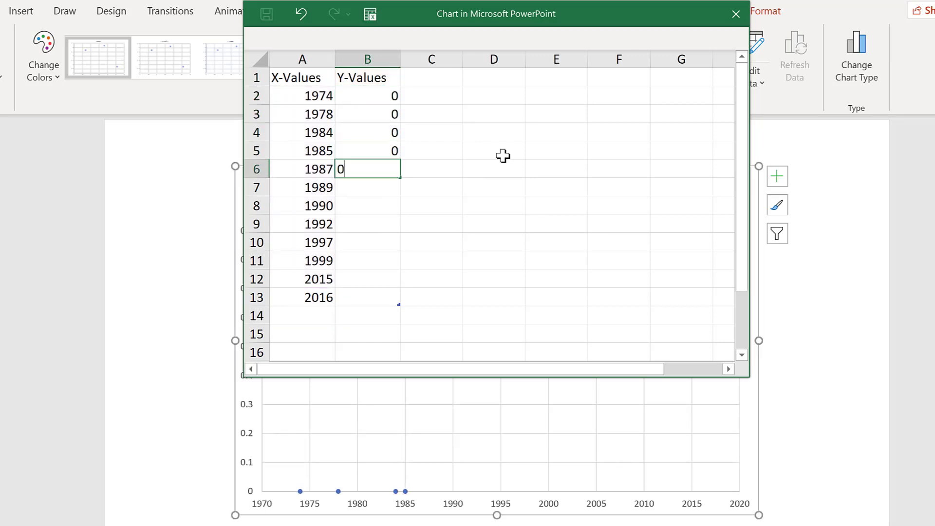
{"action": "key", "text": "Return"}
{"action": "type", "text": "0"}
{"action": "key", "text": "Return"}
{"action": "key", "text": "Return"}
{"action": "type", "text": "0"}
{"action": "key", "text": "Return"}
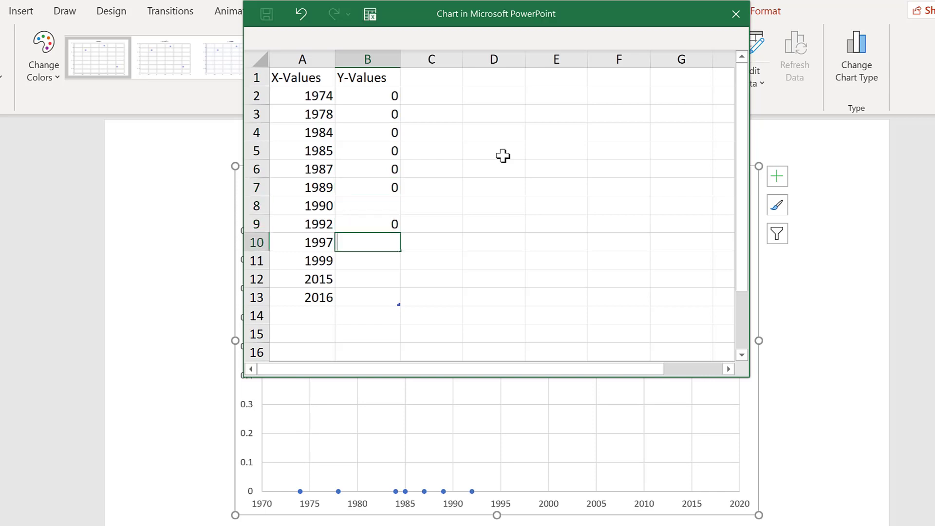
{"action": "type", "text": "0"}
{"action": "key", "text": "Return"}
{"action": "type", "text": "0"}
{"action": "key", "text": "Return"}
{"action": "type", "text": "0"}
{"action": "key", "text": "Return"}
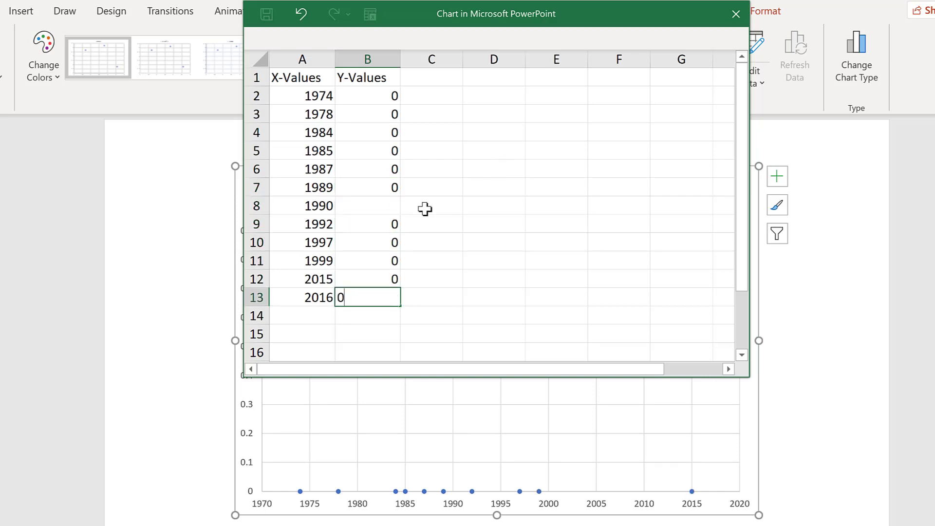
{"action": "left_click", "coordinate": [390, 206]}
{"action": "type", "text": "0"}
{"action": "left_click", "coordinate": [494, 223]}
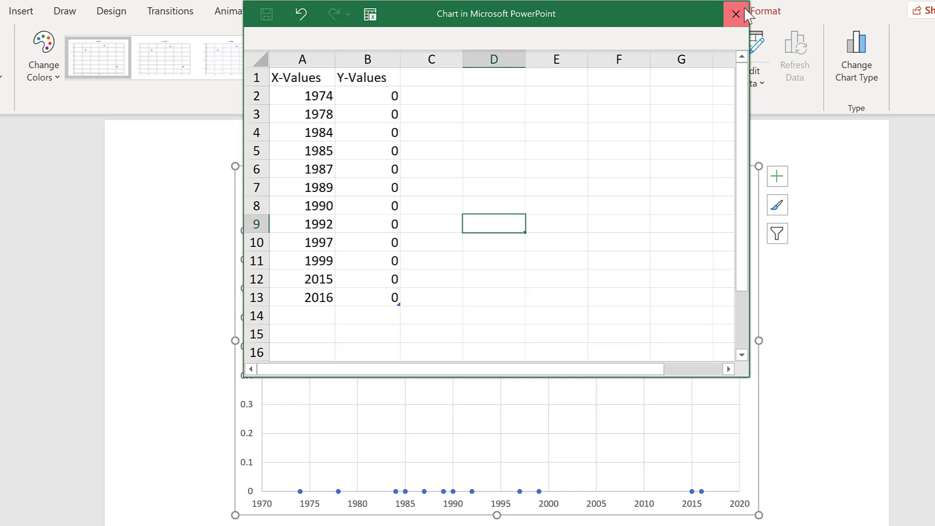
Close the data sheet and delete the vertical axis, both gridline sets and the chart title
{"action": "left_click", "coordinate": [743, 7]}
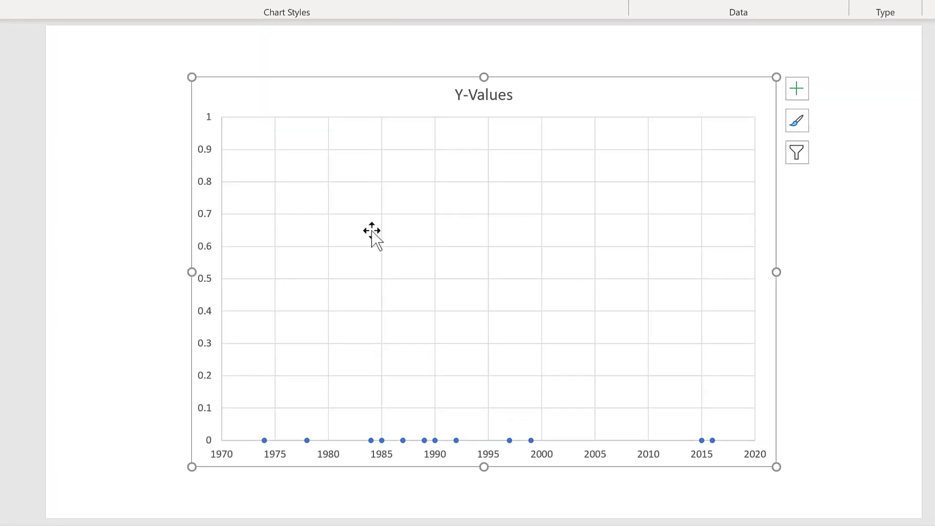
{"action": "left_click", "coordinate": [209, 185]}
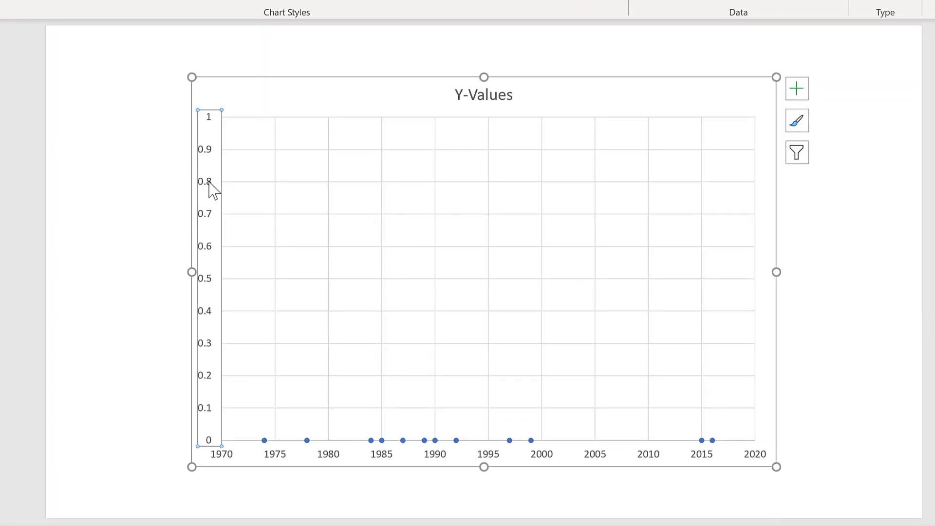
{"action": "key", "text": "Delete"}
{"action": "left_click", "coordinate": [267, 175]}
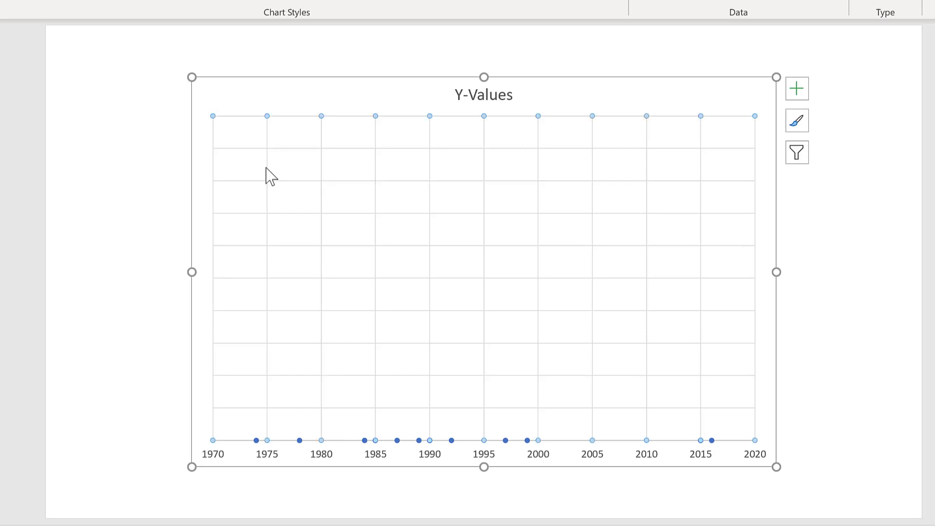
{"action": "key", "text": "Delete"}
{"action": "left_click", "coordinate": [492, 181]}
{"action": "key", "text": "Delete"}
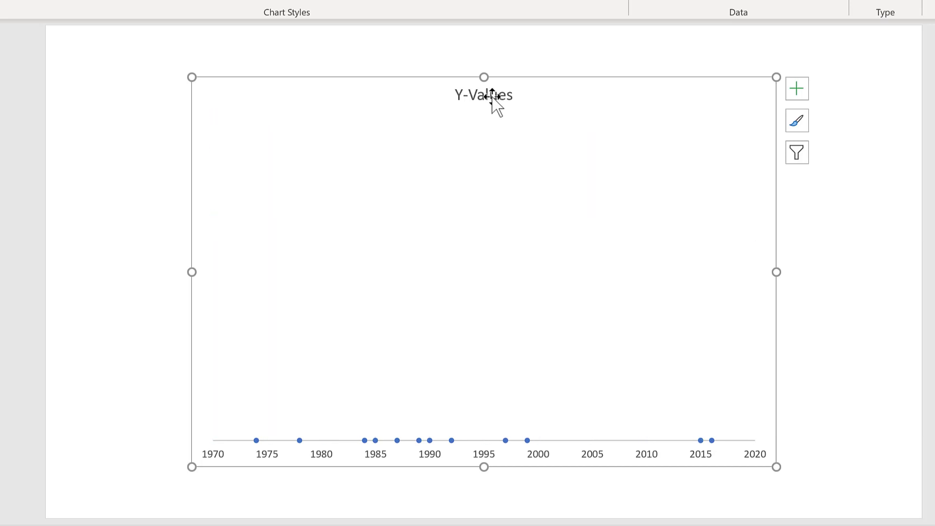
{"action": "left_click", "coordinate": [495, 98]}
{"action": "key", "text": "Delete"}
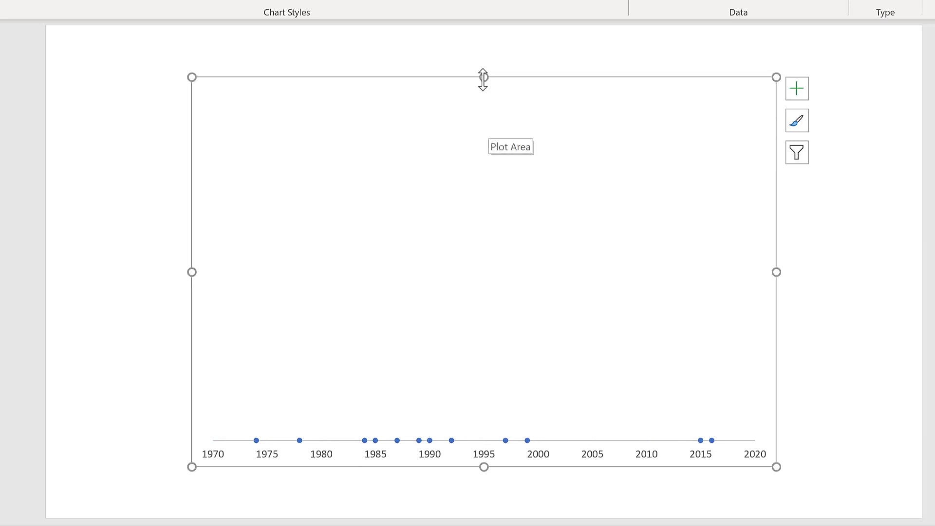
Resize the plot area into a thin strip stretched across the full slide width
{"action": "left_click_drag", "start_coordinate": [482, 77], "coordinate": [470, 254]}
{"action": "left_click_drag", "start_coordinate": [189, 272], "coordinate": [64, 279]}
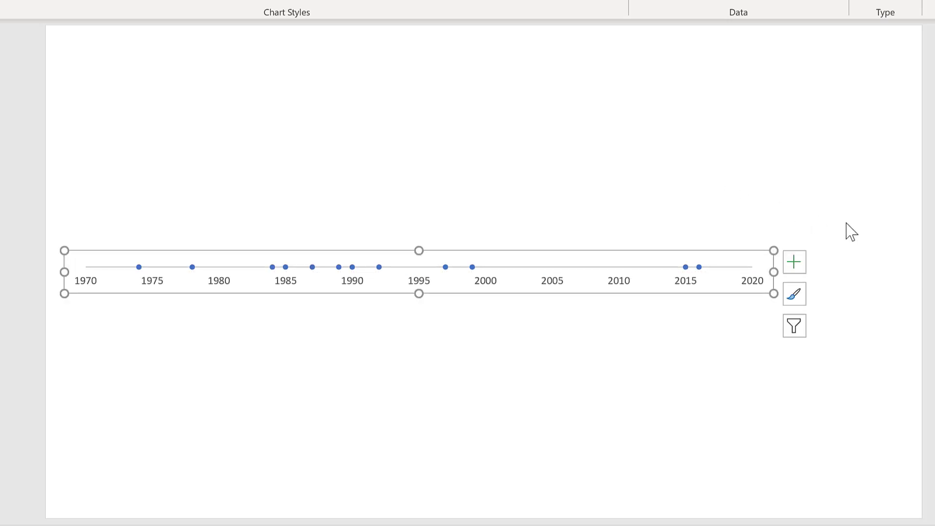
{"action": "left_click_drag", "start_coordinate": [773, 272], "coordinate": [903, 269]}
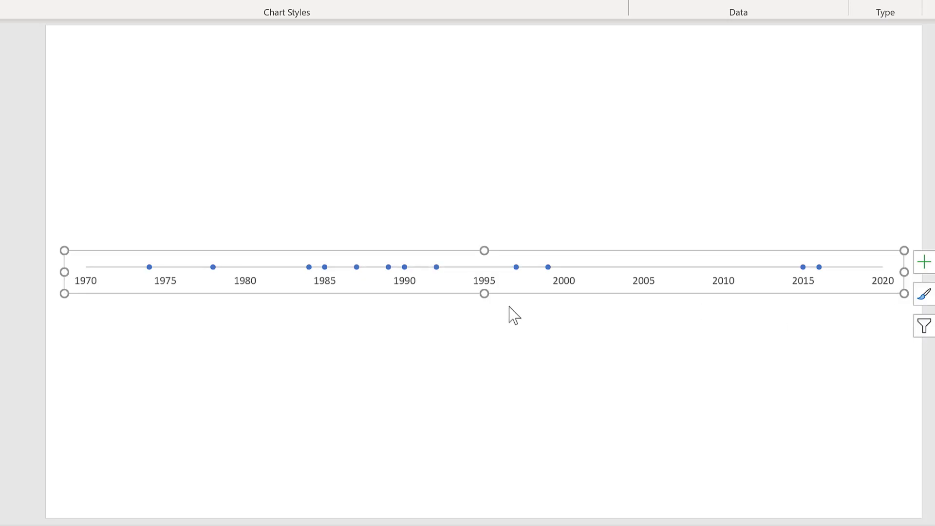
Give the series markers no border and a solid orange fill
{"action": "mouse_move", "coordinate": [517, 267]}
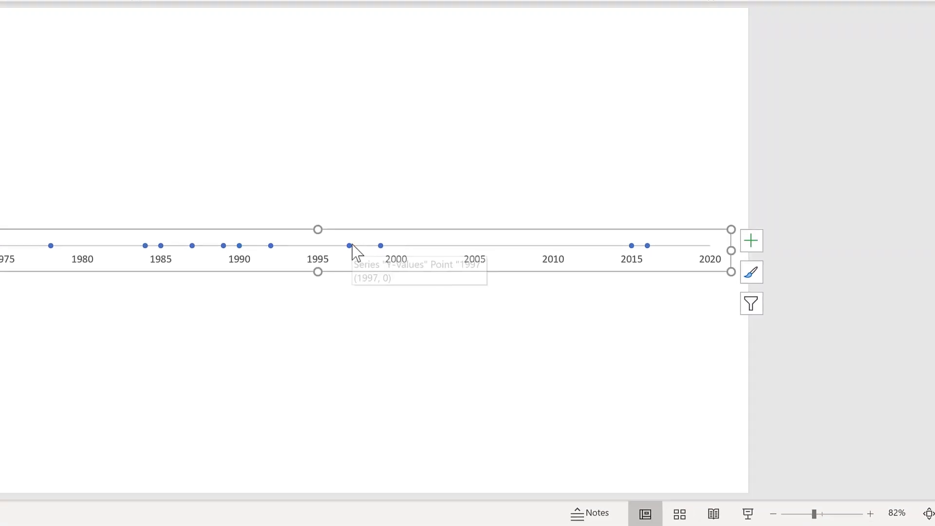
{"action": "double_click", "coordinate": [350, 246]}
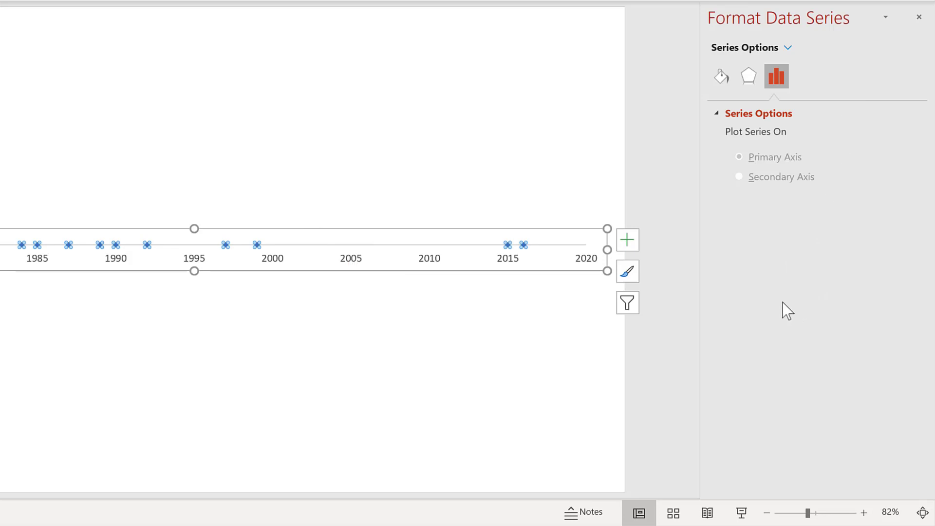
{"action": "left_click", "coordinate": [721, 76]}
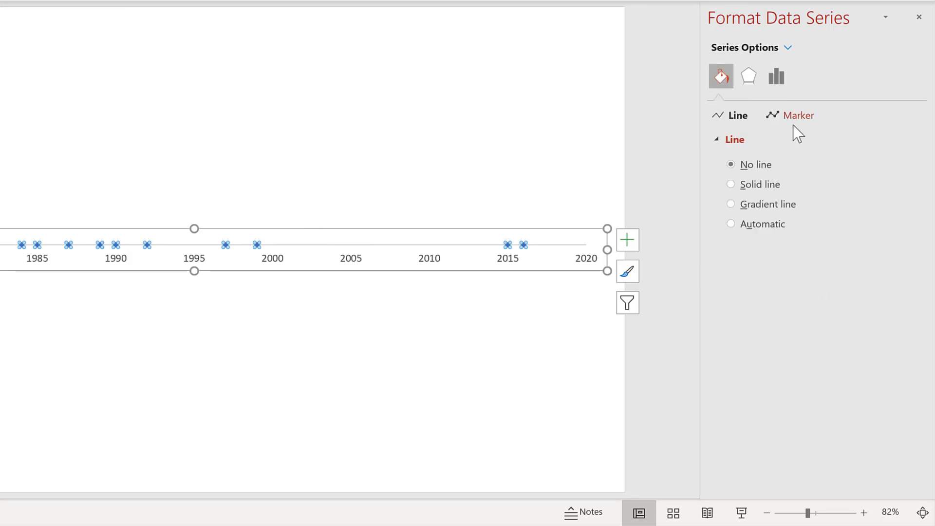
{"action": "left_click", "coordinate": [797, 117]}
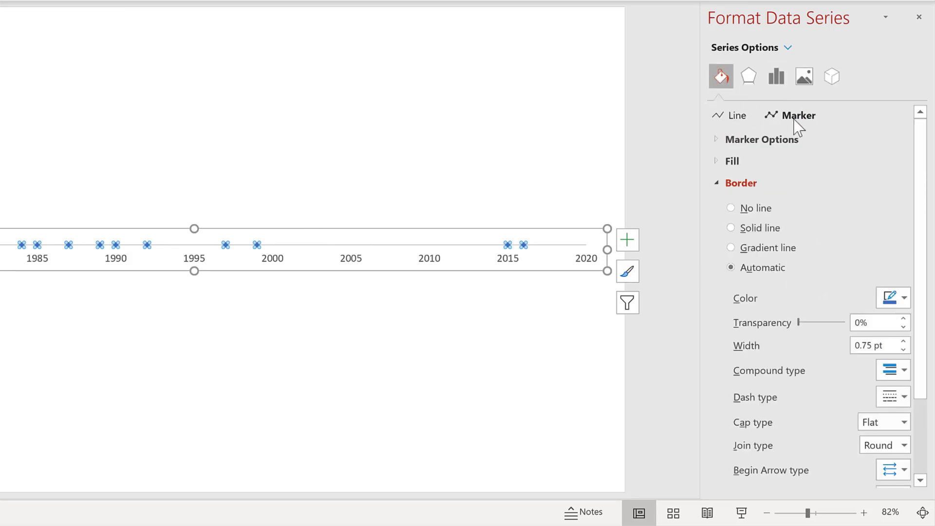
{"action": "left_click", "coordinate": [733, 209]}
{"action": "left_click", "coordinate": [734, 163]}
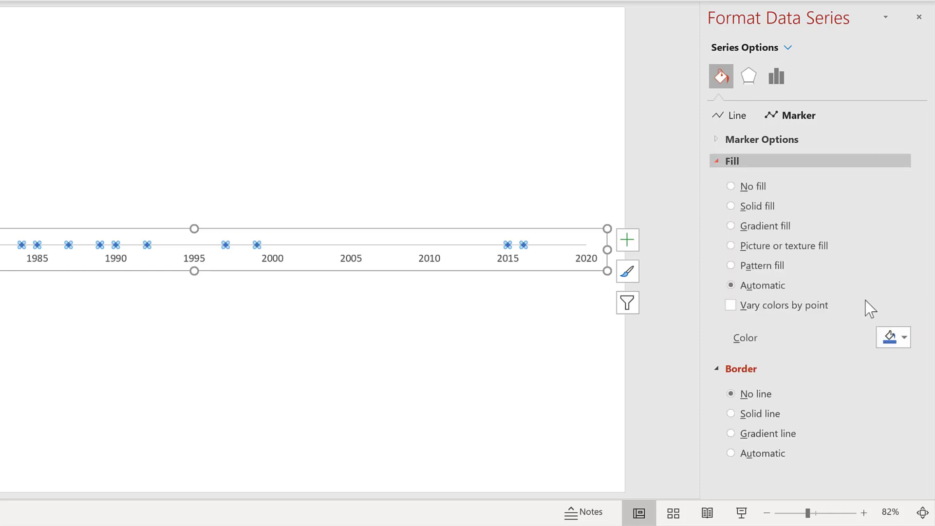
{"action": "left_click", "coordinate": [895, 337]}
{"action": "left_click", "coordinate": [875, 165]}
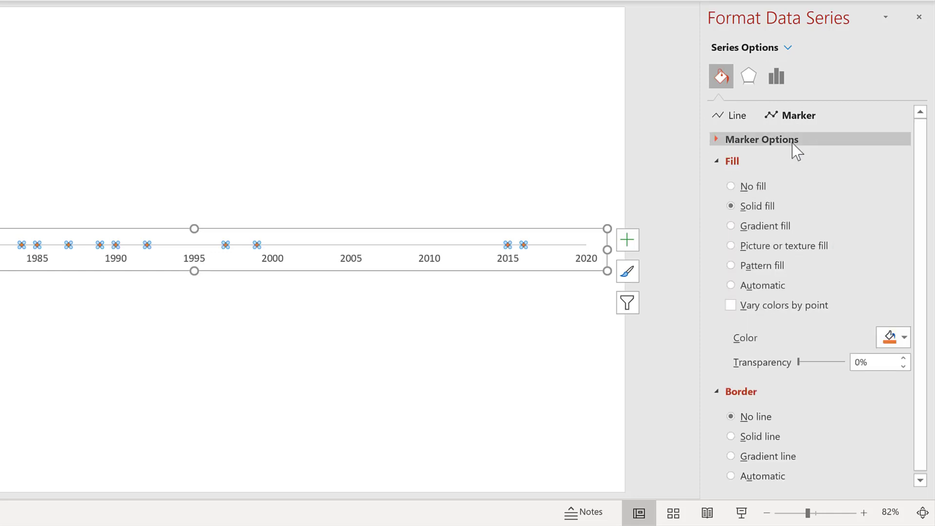
Switch the markers to a built-in shape at size 11
{"action": "left_click", "coordinate": [791, 142]}
{"action": "left_click", "coordinate": [752, 205]}
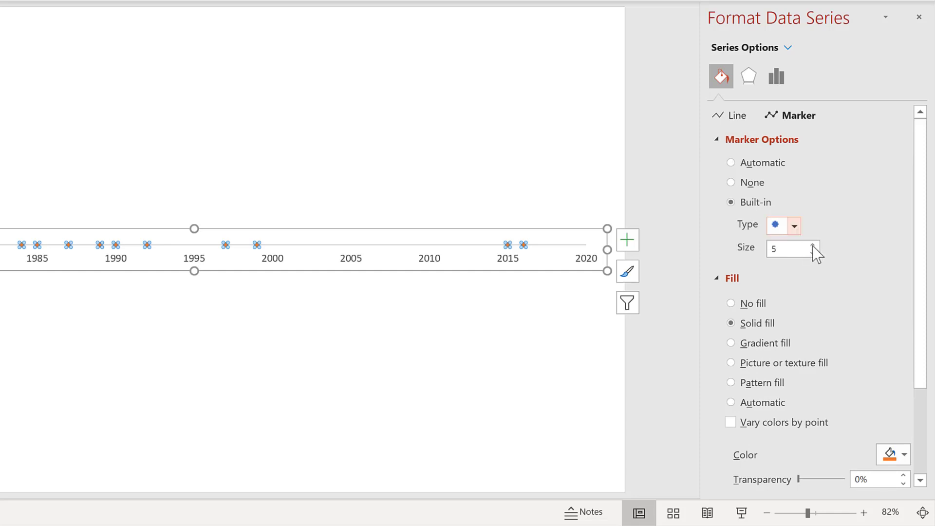
{"action": "left_click", "coordinate": [812, 245]}
{"action": "left_click", "coordinate": [812, 245]}
{"action": "left_click", "coordinate": [812, 245]}
{"action": "left_click", "coordinate": [812, 245]}
{"action": "left_click", "coordinate": [812, 245]}
{"action": "left_click", "coordinate": [812, 245]}
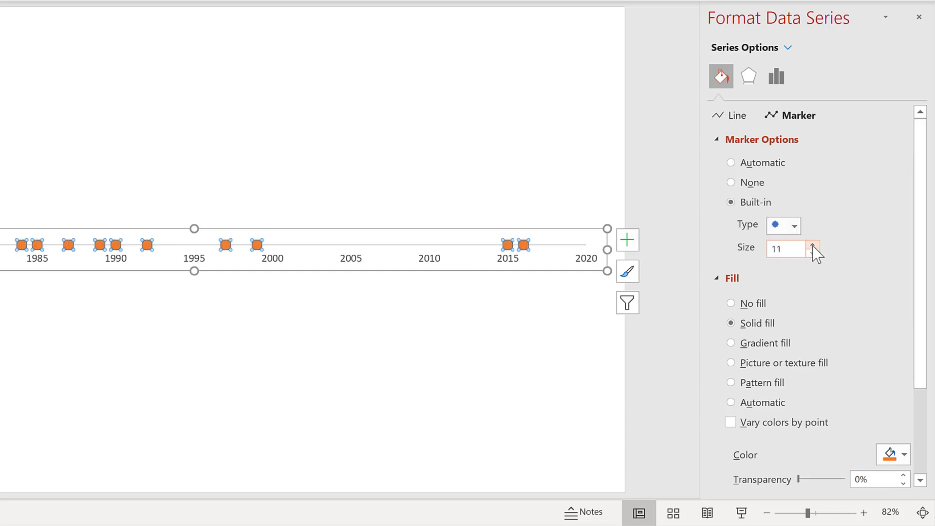
Make the horizontal axis line solid black and 2 pt thick
{"action": "left_click", "coordinate": [351, 257]}
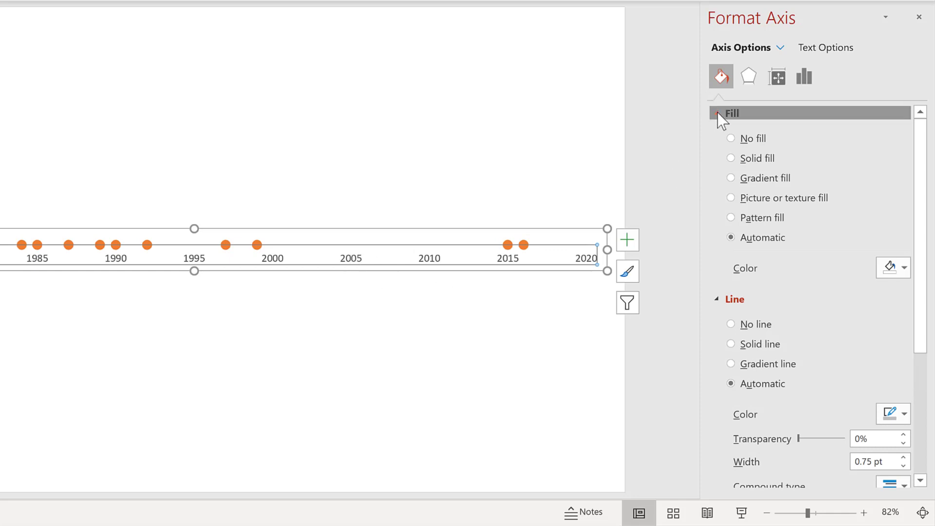
{"action": "left_click", "coordinate": [717, 112]}
{"action": "left_click", "coordinate": [898, 254]}
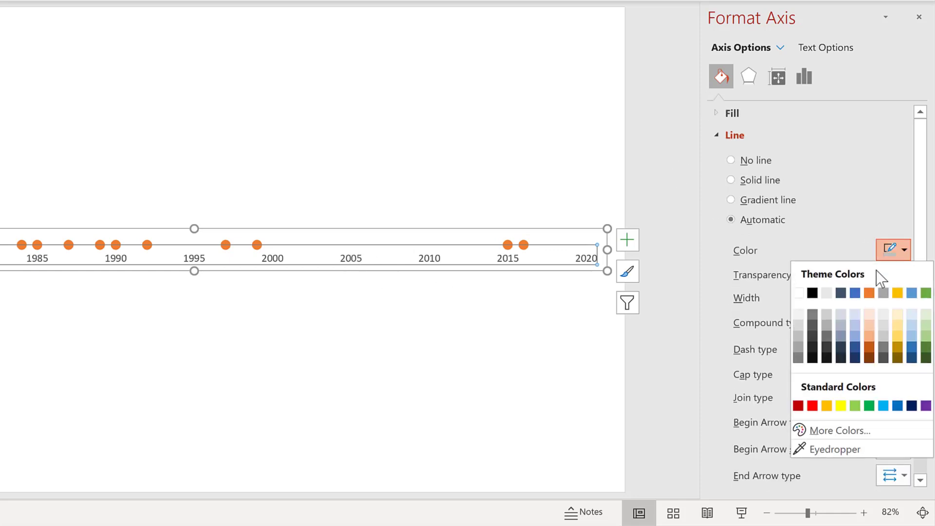
{"action": "left_click", "coordinate": [812, 293]}
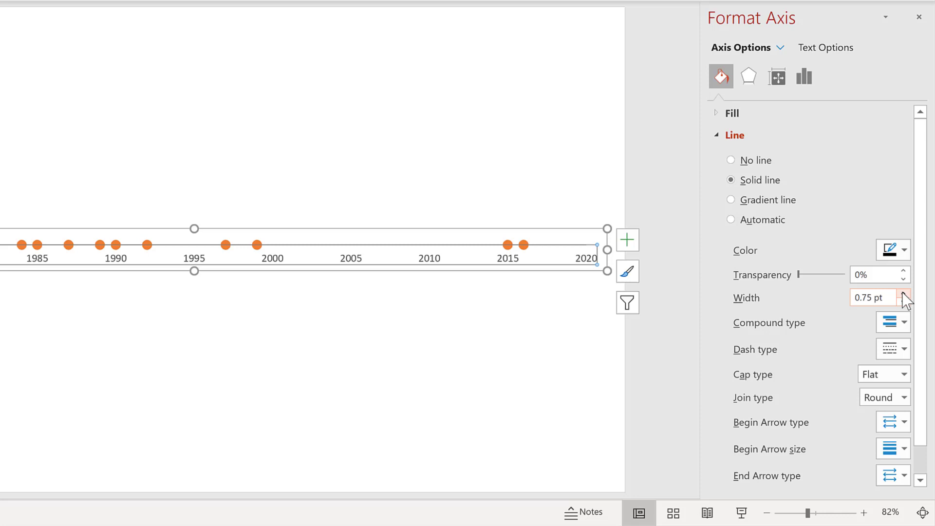
{"action": "left_click", "coordinate": [903, 293]}
{"action": "left_click", "coordinate": [903, 293]}
{"action": "left_click", "coordinate": [903, 293]}
{"action": "left_click", "coordinate": [903, 294]}
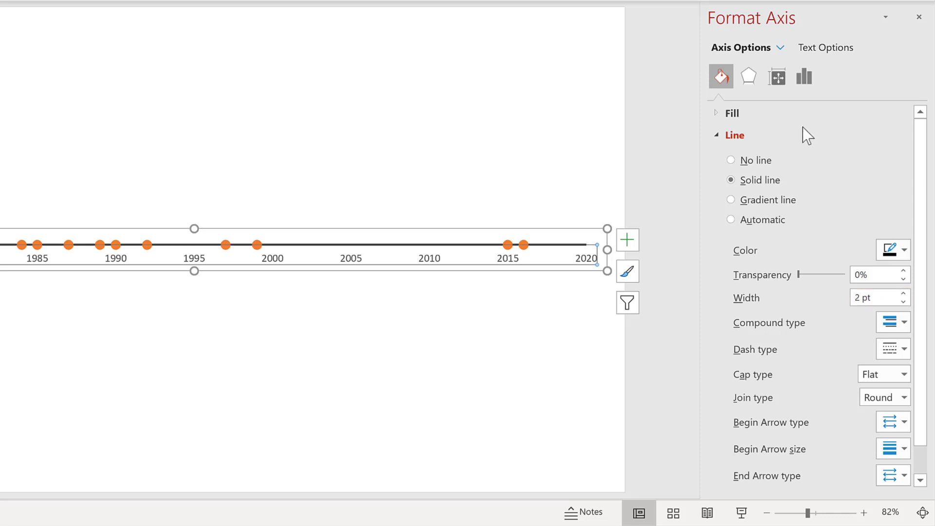
Set both the major and minor tick mark types to Cross
{"action": "left_click", "coordinate": [803, 76]}
{"action": "left_click", "coordinate": [722, 115]}
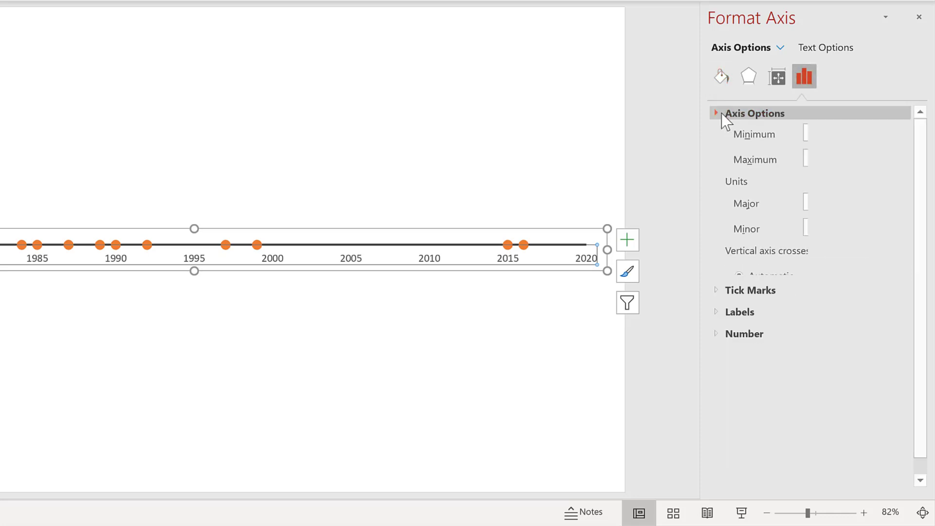
{"action": "left_click", "coordinate": [721, 135]}
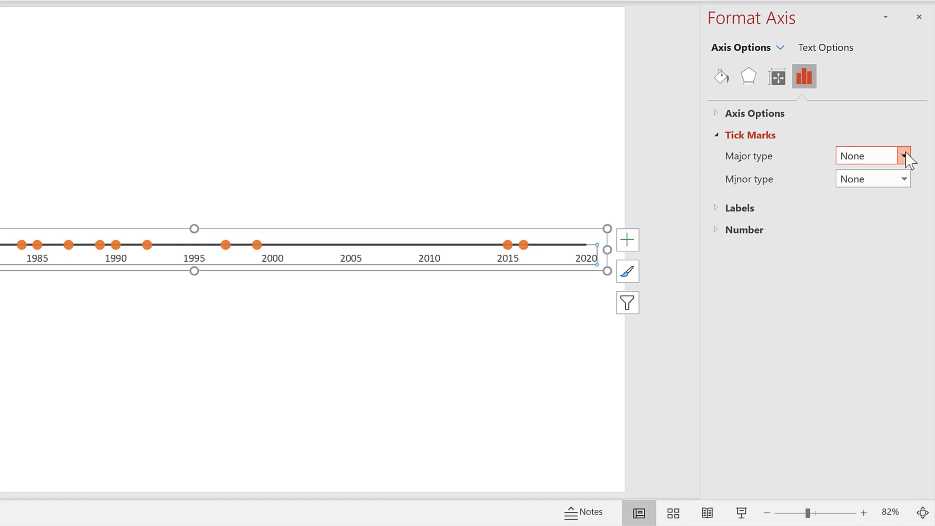
{"action": "left_click", "coordinate": [904, 156]}
{"action": "left_click", "coordinate": [883, 224]}
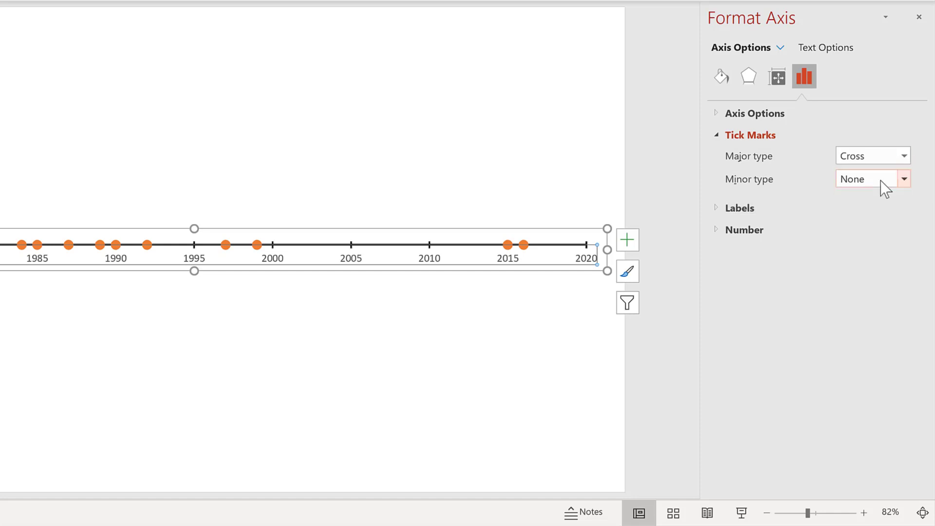
{"action": "left_click", "coordinate": [880, 181]}
{"action": "left_click", "coordinate": [872, 247]}
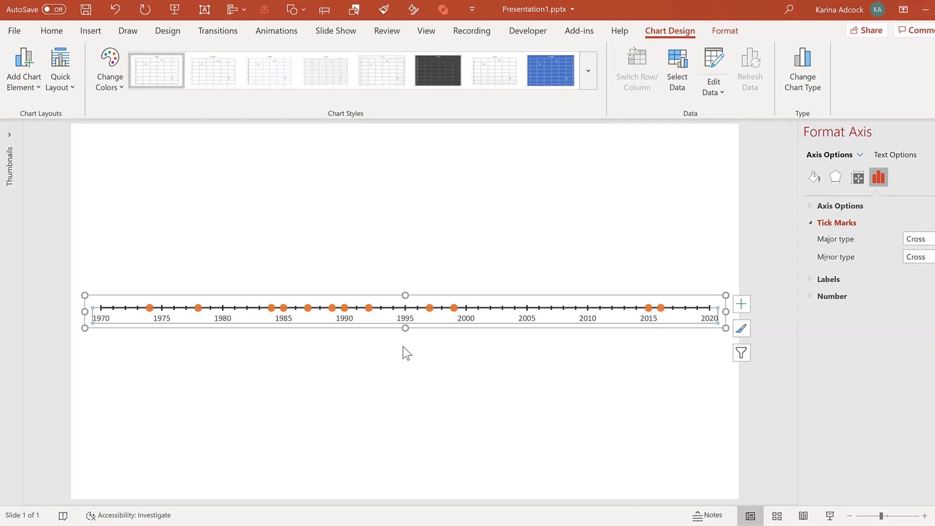
Make the axis year labels black at 16 pt, then close the Format Axis pane
{"action": "left_click", "coordinate": [64, 39]}
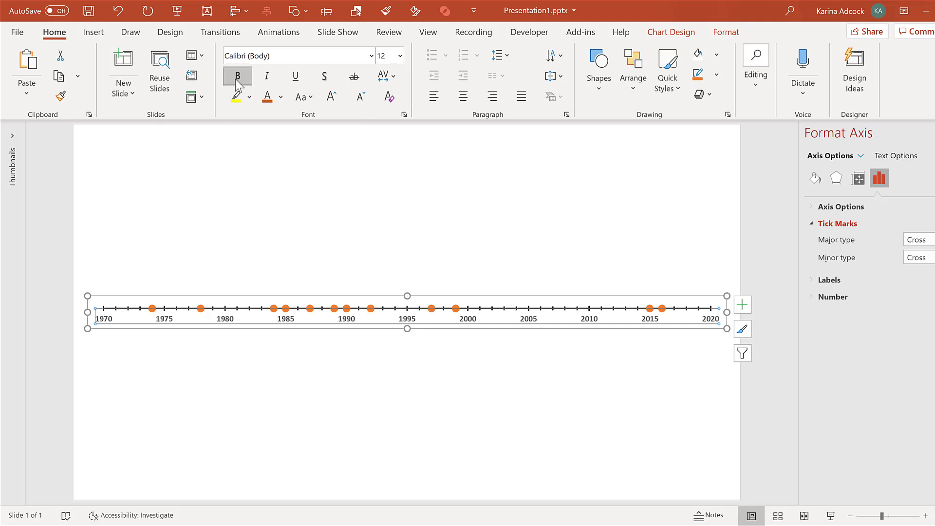
{"action": "left_click", "coordinate": [281, 97]}
{"action": "left_click", "coordinate": [273, 133]}
{"action": "left_click", "coordinate": [401, 57]}
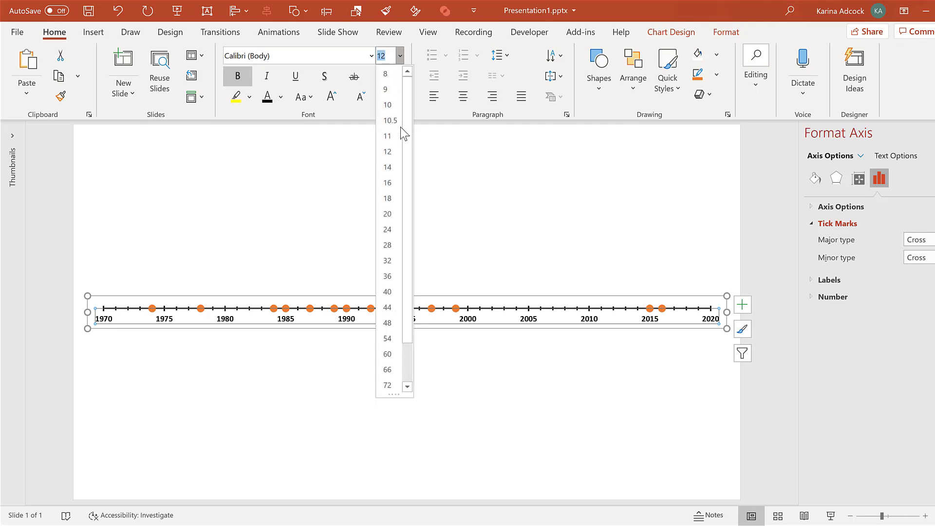
{"action": "left_click", "coordinate": [391, 186]}
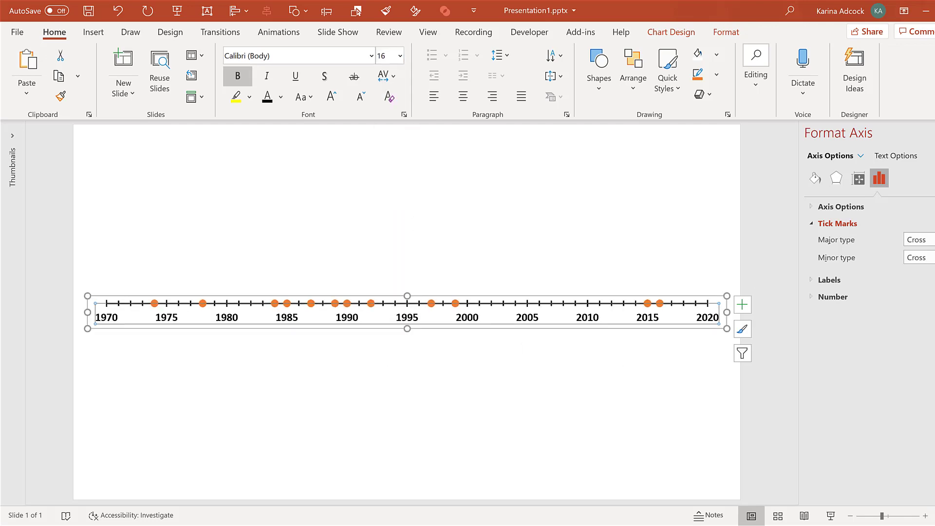
{"action": "left_click", "coordinate": [316, 377]}
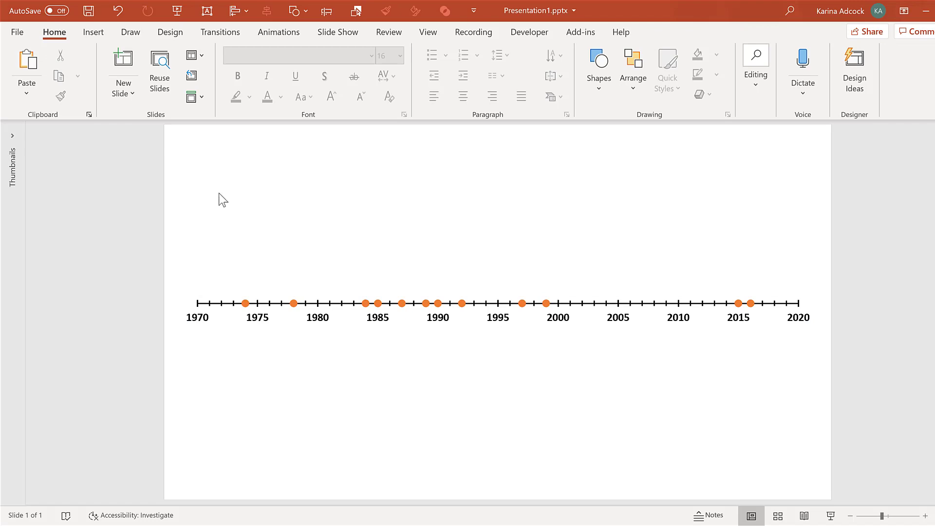
Draw a text box above the left end of the timeline axis
{"action": "left_click", "coordinate": [598, 88]}
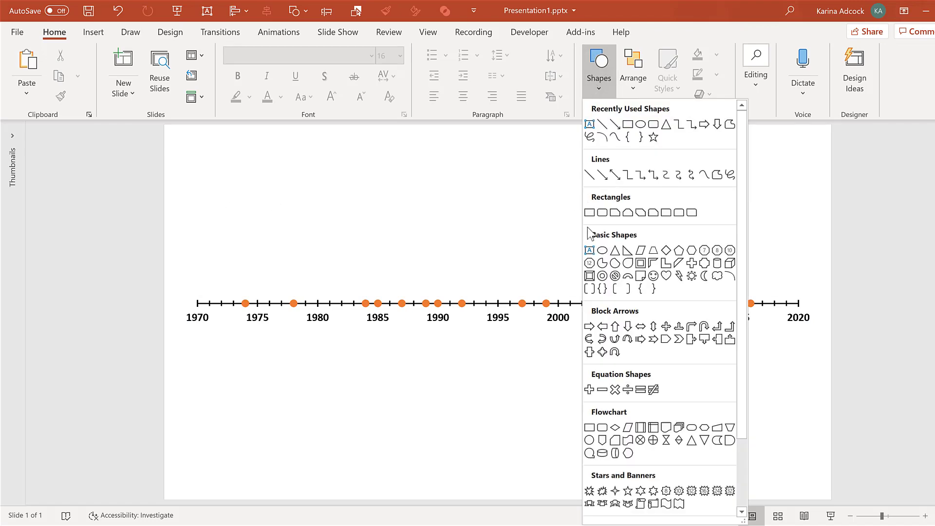
{"action": "left_click", "coordinate": [589, 250]}
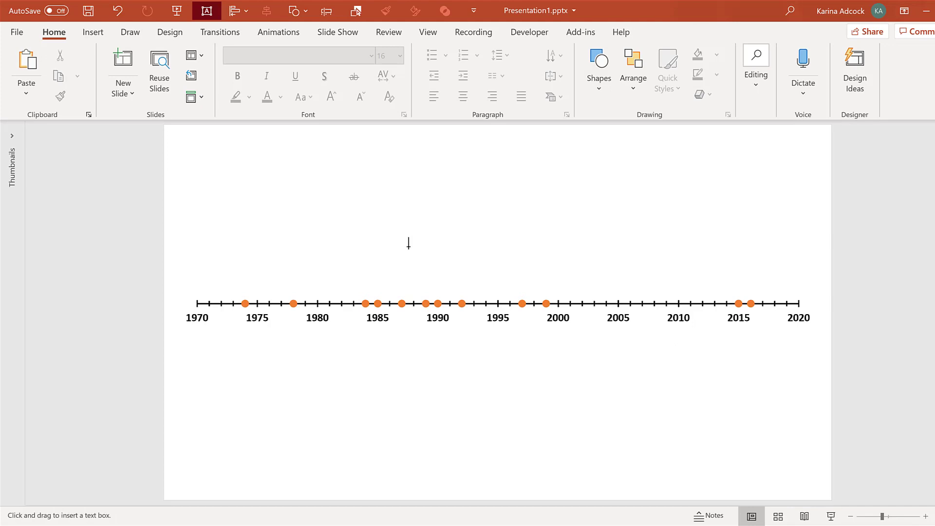
{"action": "left_click_drag", "start_coordinate": [197, 180], "coordinate": [338, 277]}
{"action": "left_click_drag", "start_coordinate": [284, 378], "coordinate": [287, 362]}
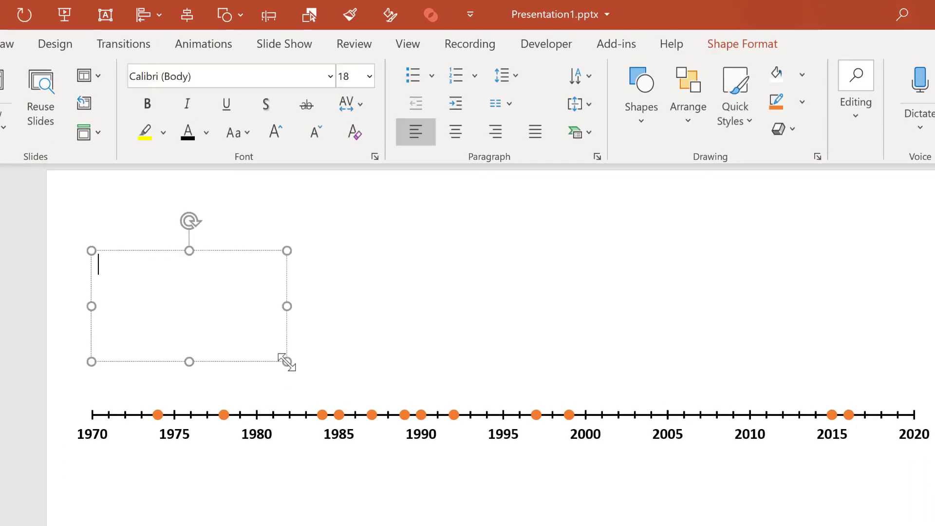
Type '1974' and 'Discovery that CFCs could destroy ozone in the stratosphere' with its citation, then select the year
{"action": "type", "text": "19"}
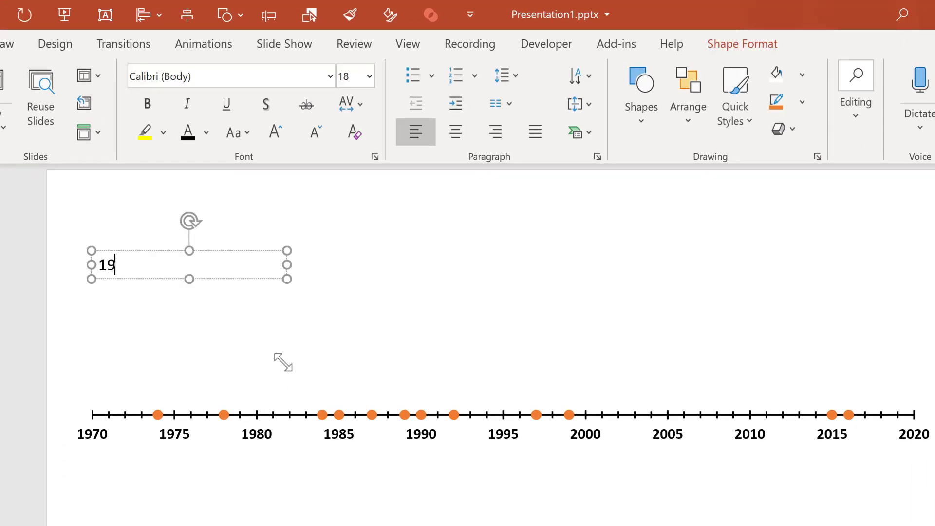
{"action": "type", "text": "74"}
{"action": "key", "text": "Return"}
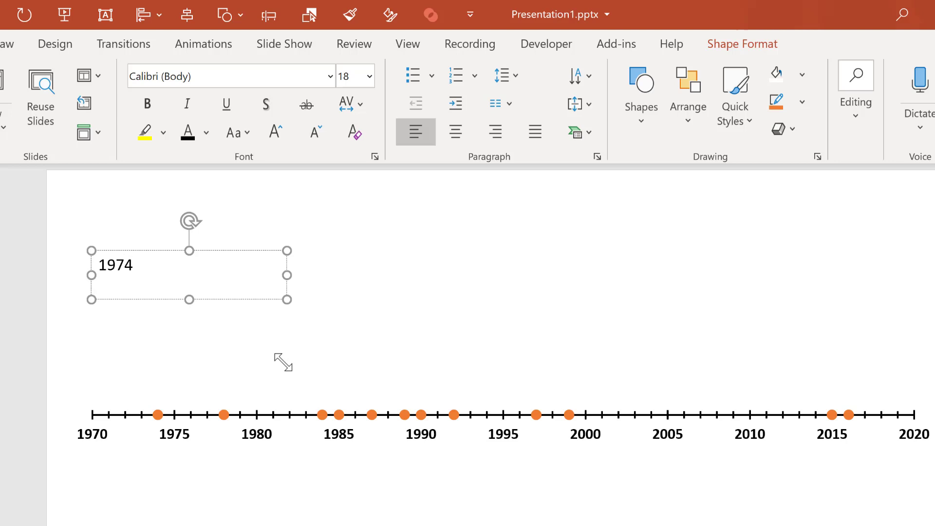
{"action": "type", "text": "Discovery that CFCs co"}
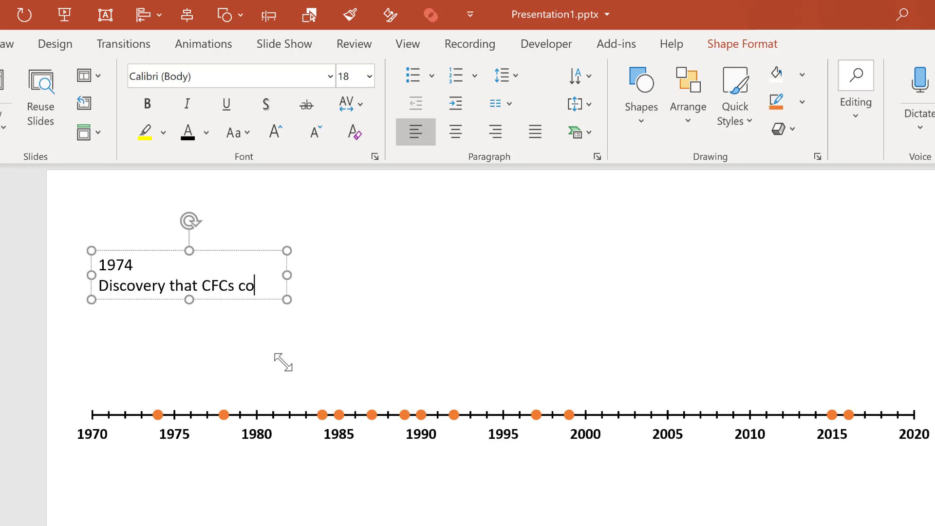
{"action": "type", "text": "uld destroy ozone in the stratosphere (Molina and Rowland, 1974)"}
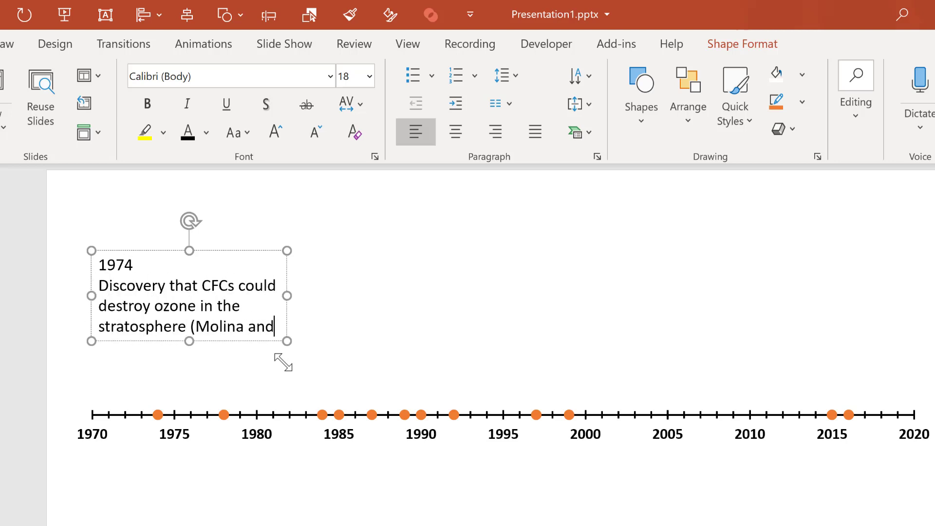
{"action": "left_click", "coordinate": [141, 260]}
{"action": "left_click_drag", "start_coordinate": [141, 260], "coordinate": [92, 261]}
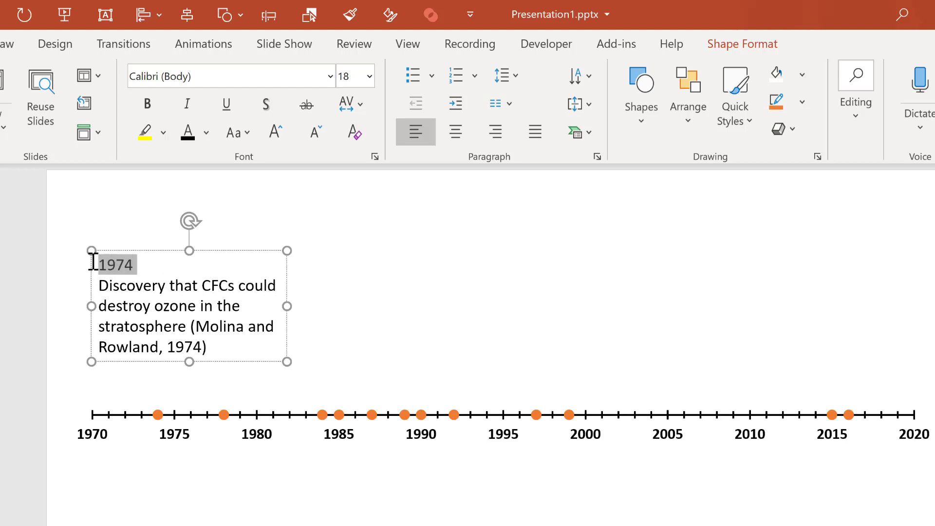
Make the year 1974 bold and orange
{"action": "left_click", "coordinate": [147, 105]}
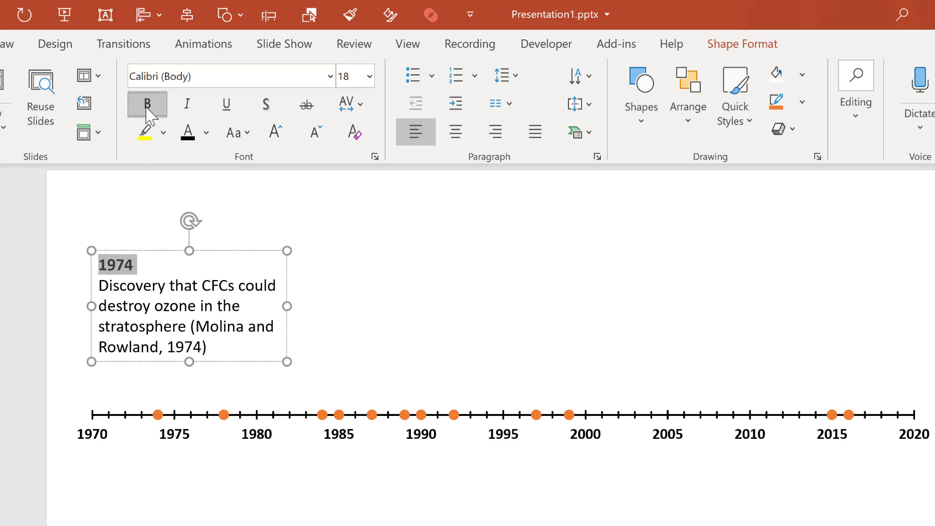
{"action": "left_click", "coordinate": [207, 132]}
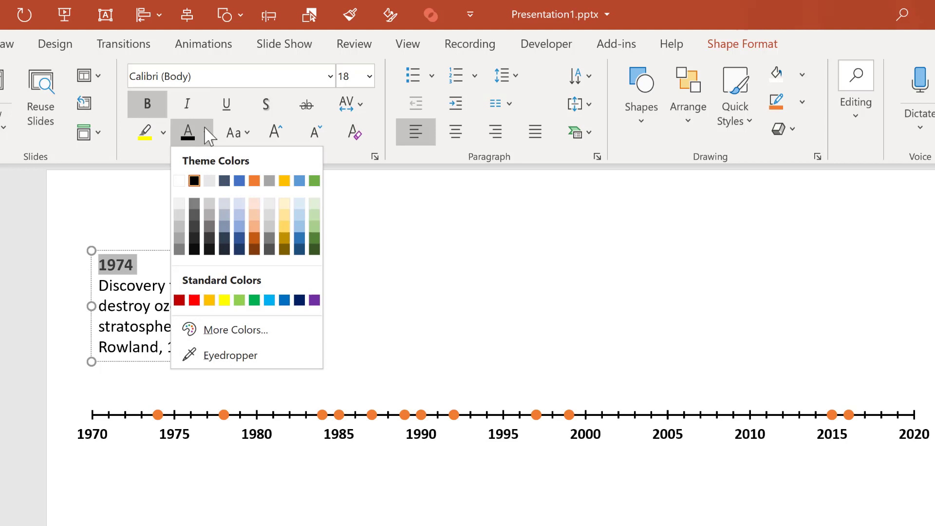
{"action": "left_click", "coordinate": [254, 240]}
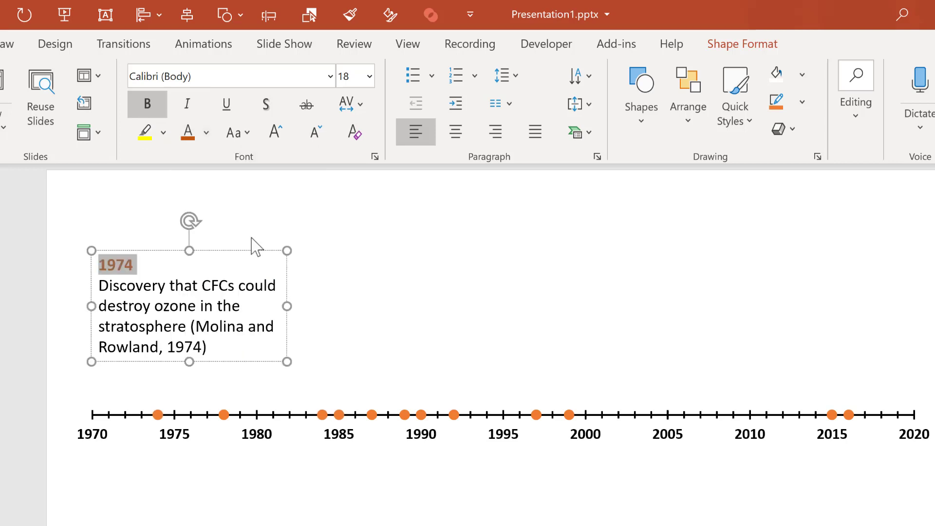
{"action": "left_click", "coordinate": [168, 262]}
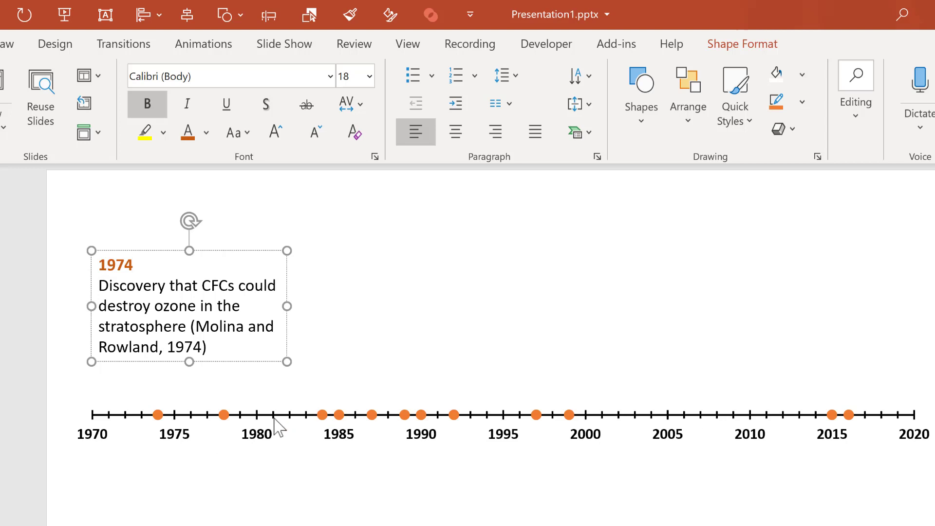
Give the 1974 text box a 1 pt orange outline and a white fill
{"action": "left_click", "coordinate": [164, 253]}
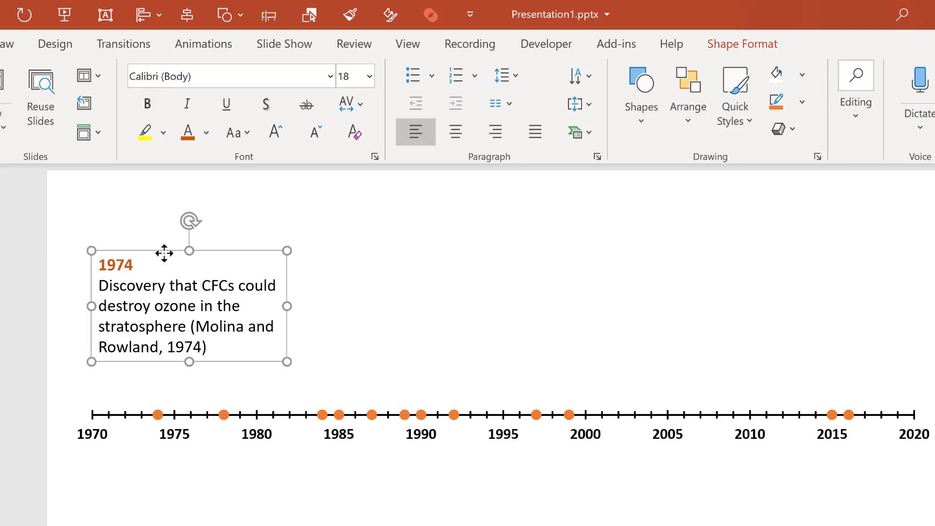
{"action": "left_click", "coordinate": [762, 46]}
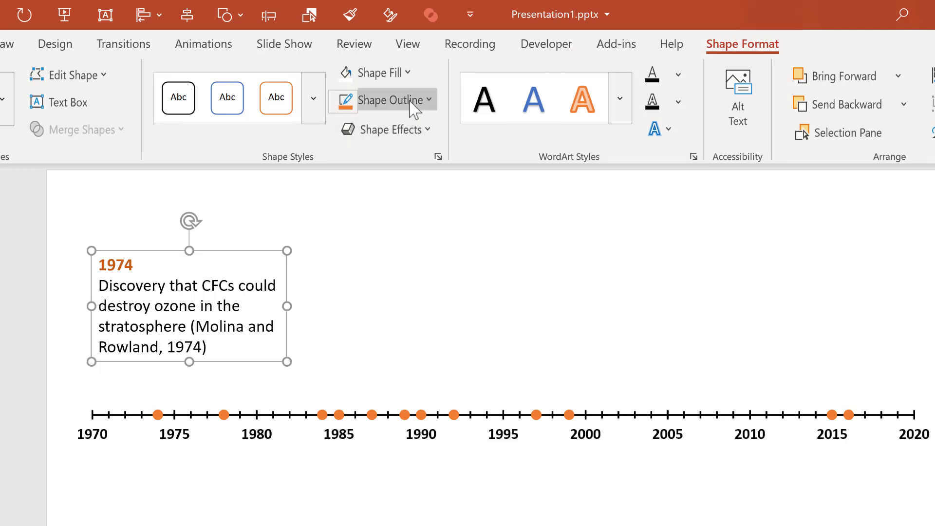
{"action": "left_click", "coordinate": [413, 101]}
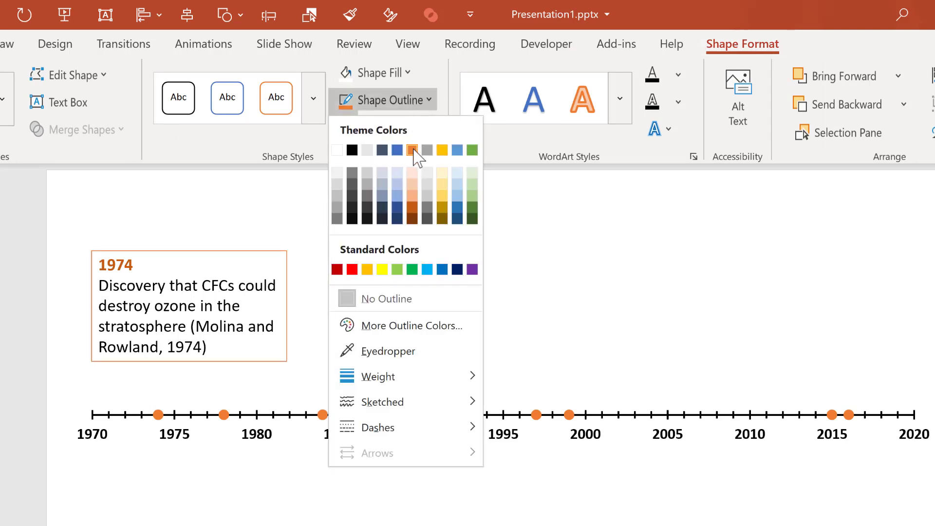
{"action": "left_click", "coordinate": [412, 150]}
{"action": "left_click", "coordinate": [420, 101]}
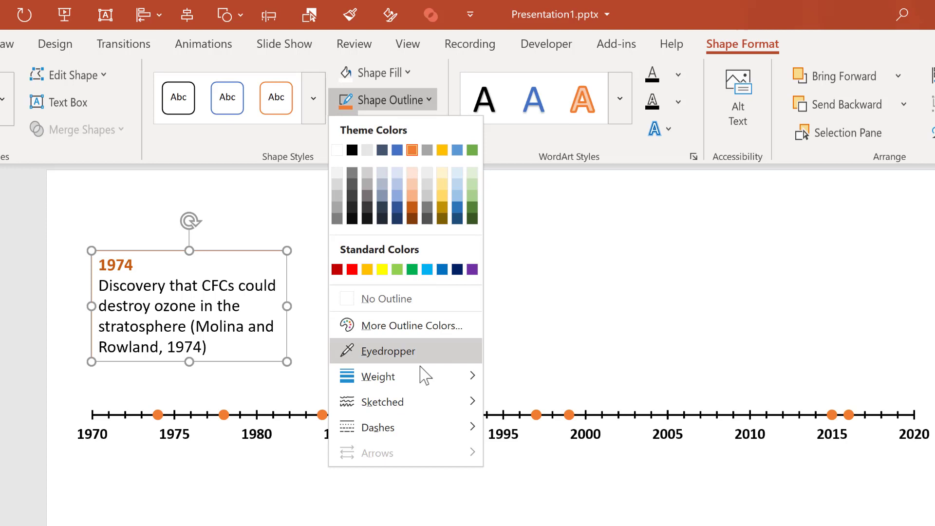
{"action": "mouse_move", "coordinate": [424, 379]}
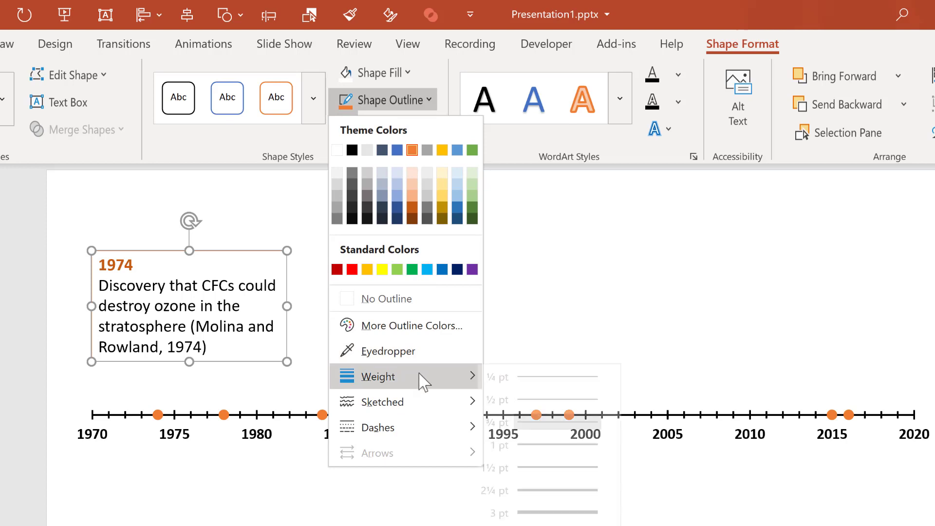
{"action": "left_click", "coordinate": [550, 445]}
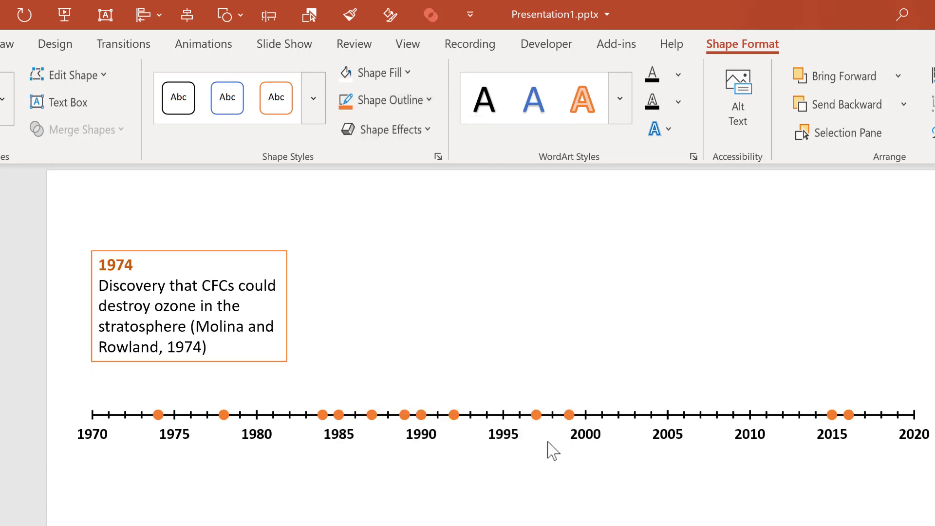
{"action": "left_click", "coordinate": [407, 73]}
{"action": "left_click", "coordinate": [339, 123]}
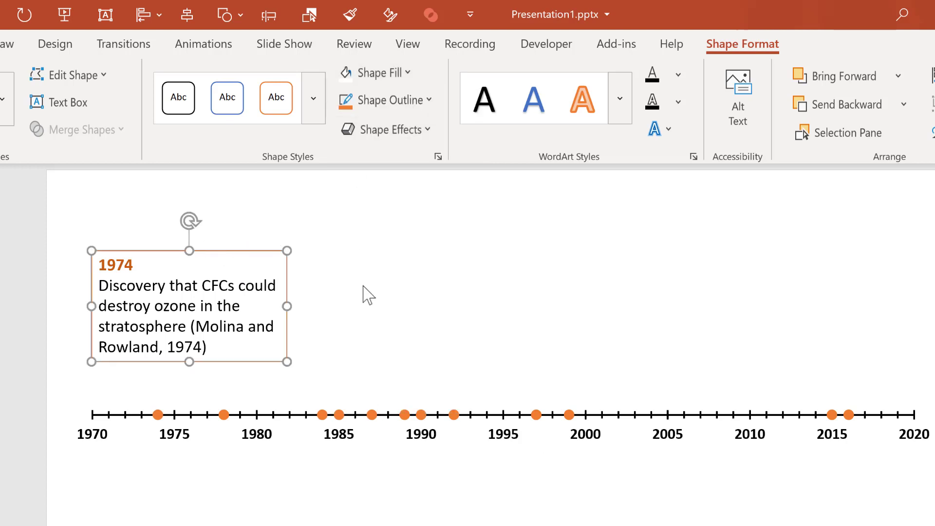
Duplicate the event box below the axis for 1978, replacing its description with 'United States'
{"action": "key", "text": "ctrl+d"}
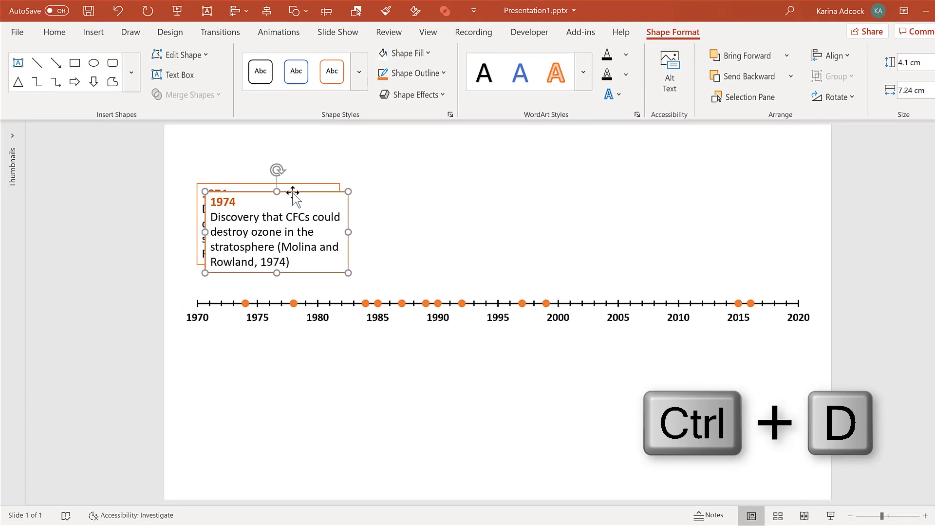
{"action": "left_click_drag", "start_coordinate": [296, 239], "coordinate": [295, 398]}
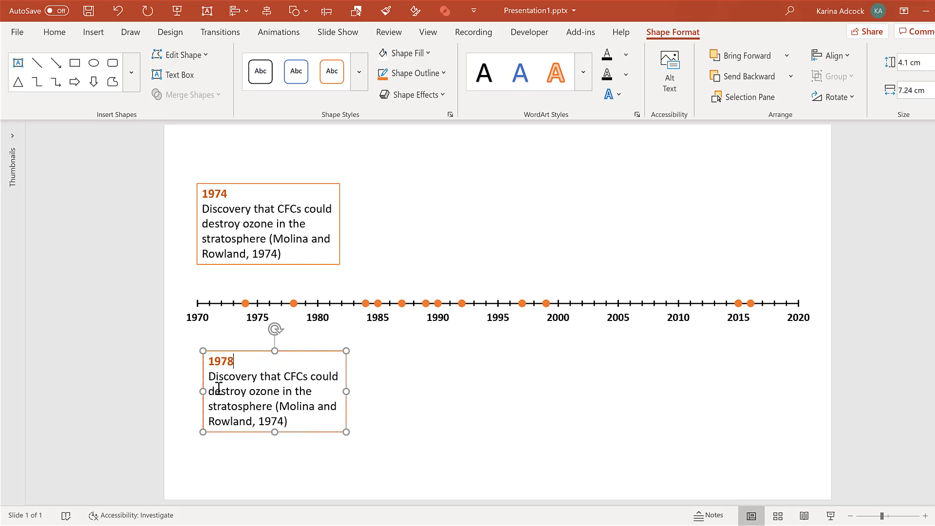
{"action": "left_click", "coordinate": [209, 377]}
{"action": "key", "text": "Return"}
{"action": "left_click_drag", "start_coordinate": [294, 431], "coordinate": [209, 389]}
{"action": "key", "text": "Delete"}
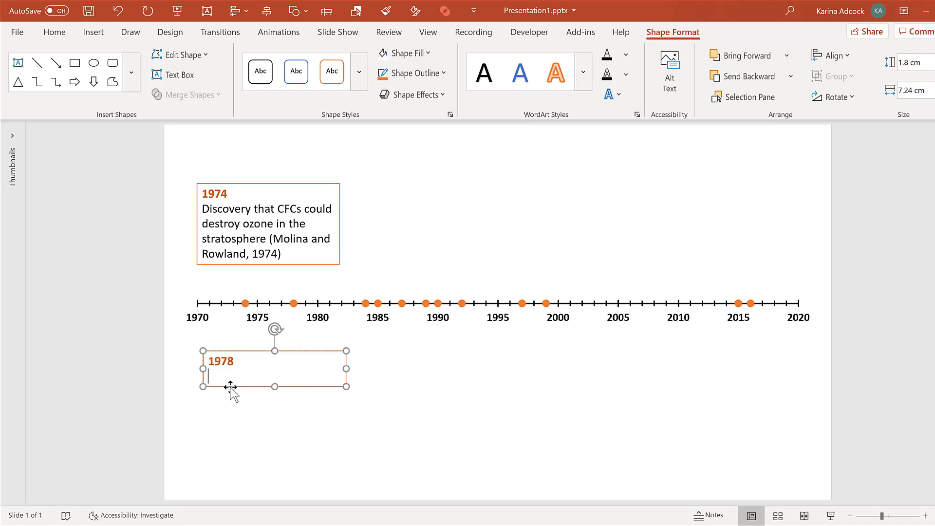
{"action": "type", "text": "United States, Canada, Sweden and Norway ban CFCs in aerosol cans for non-essential uses"}
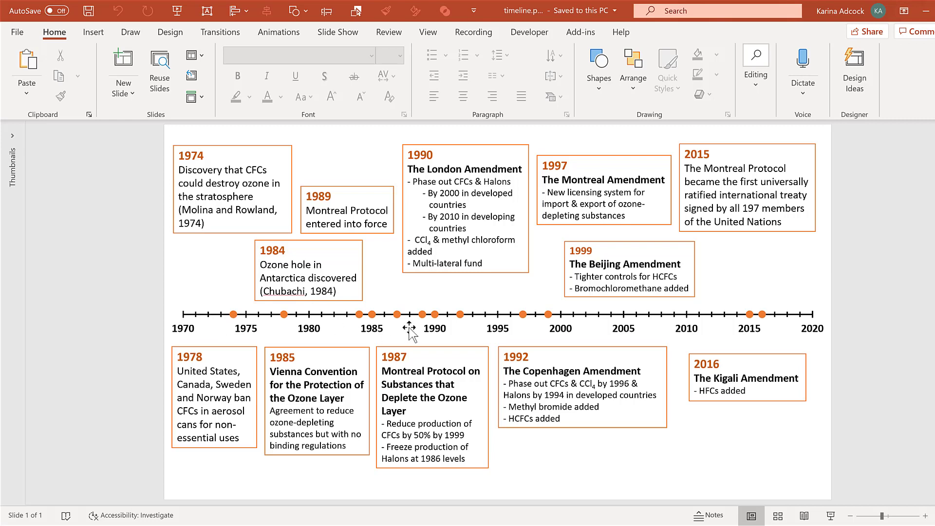
Draw a vertical straight line from the 1974 dot up to its event box
{"action": "left_click", "coordinate": [603, 81]}
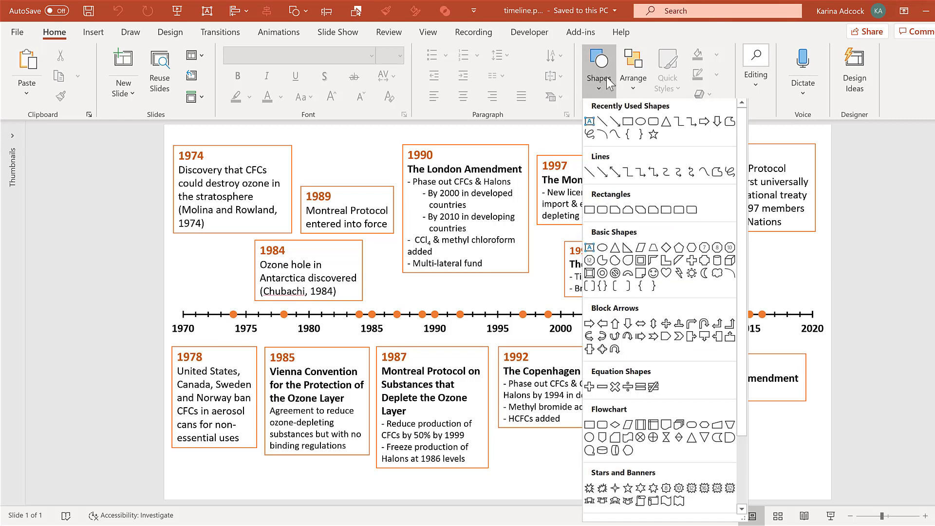
{"action": "left_click", "coordinate": [589, 174]}
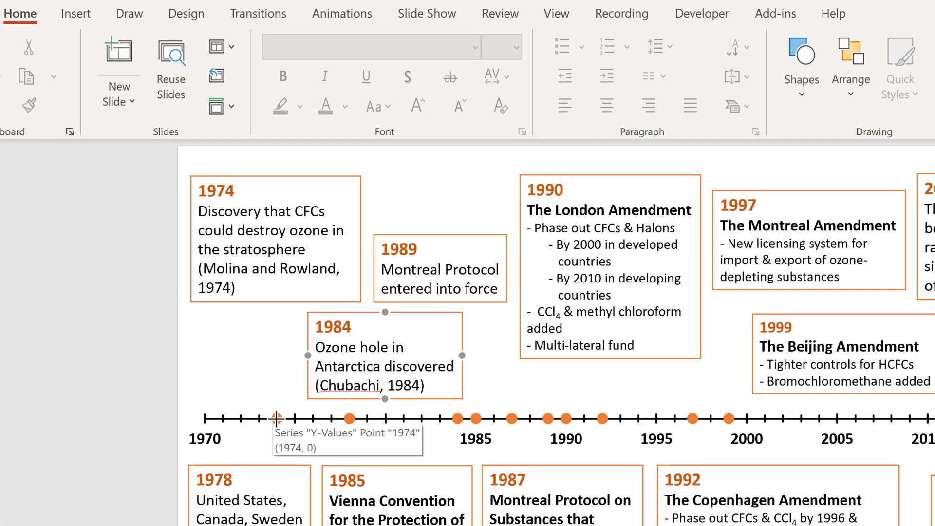
{"action": "mouse_move", "coordinate": [276, 418]}
{"action": "left_mouse_down"}
{"action": "mouse_move", "coordinate": [274, 324]}
{"action": "mouse_move", "coordinate": [205, 346]}
{"action": "mouse_move", "coordinate": [257, 332]}
{"action": "mouse_move", "coordinate": [229, 334]}
{"action": "mouse_move", "coordinate": [209, 355]}
{"action": "mouse_move", "coordinate": [191, 405]}
{"action": "mouse_move", "coordinate": [190, 478]}
{"action": "mouse_move", "coordinate": [181, 410]}
{"action": "left_mouse_up"}
{"action": "key", "text": "shift"}
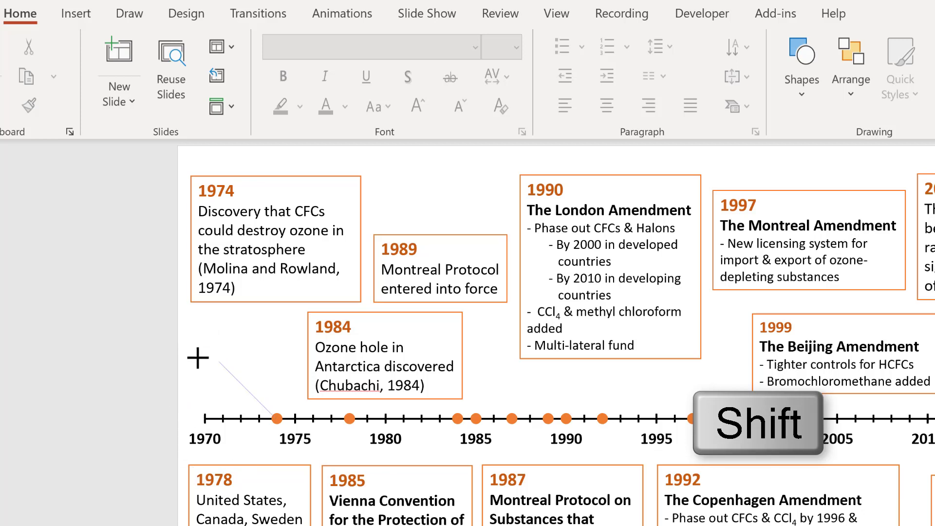
{"action": "mouse_move", "coordinate": [198, 358]}
{"action": "left_mouse_down"}
{"action": "mouse_move", "coordinate": [244, 319]}
{"action": "mouse_move", "coordinate": [248, 269]}
{"action": "left_mouse_up"}
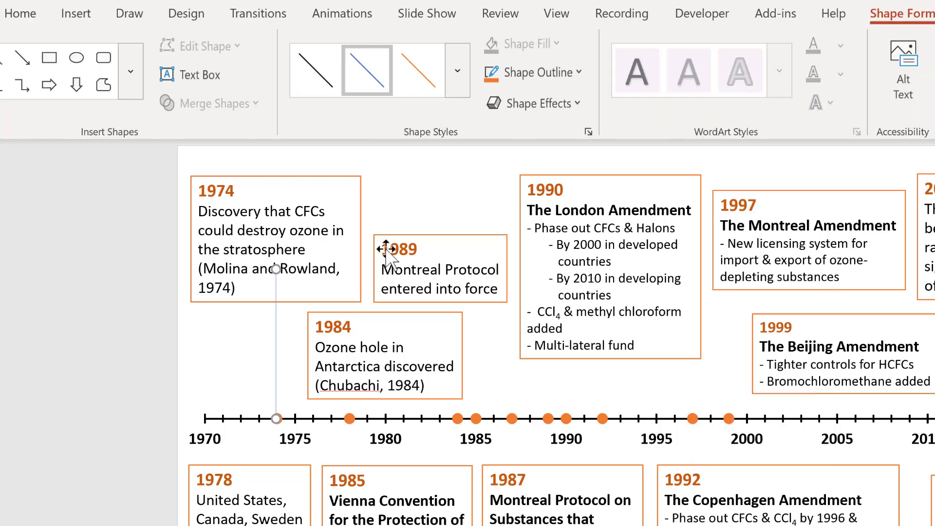
Make the connector line orange and 1 pt thick
{"action": "left_click", "coordinate": [553, 78]}
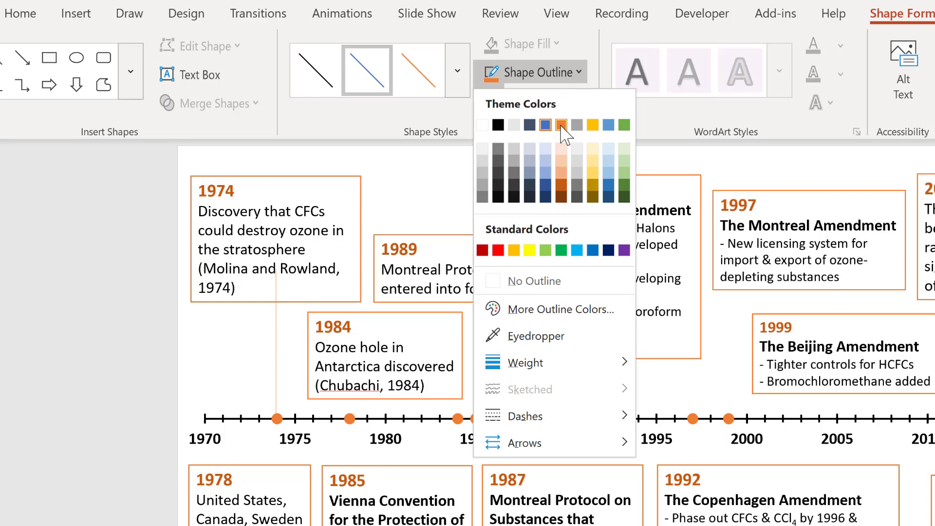
{"action": "left_click", "coordinate": [561, 125]}
{"action": "left_click", "coordinate": [559, 74]}
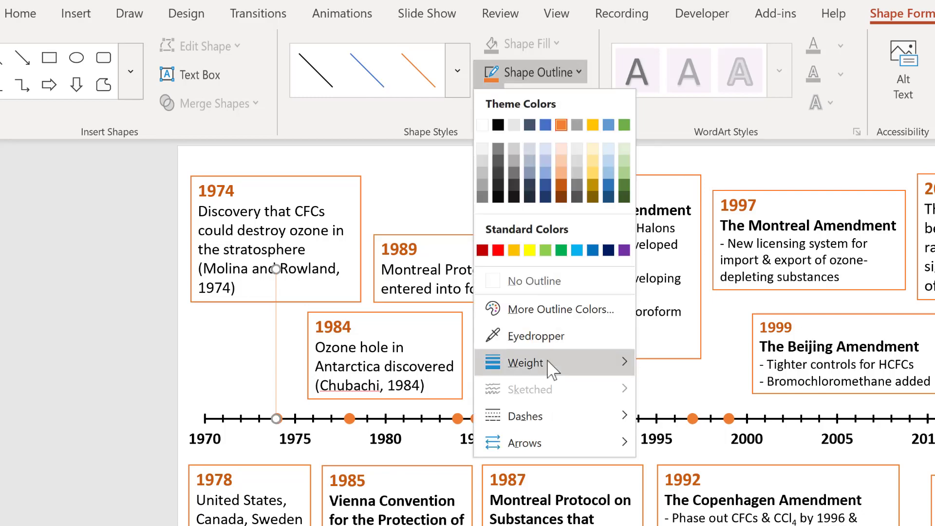
{"action": "mouse_move", "coordinate": [548, 363]}
{"action": "left_click", "coordinate": [705, 434]}
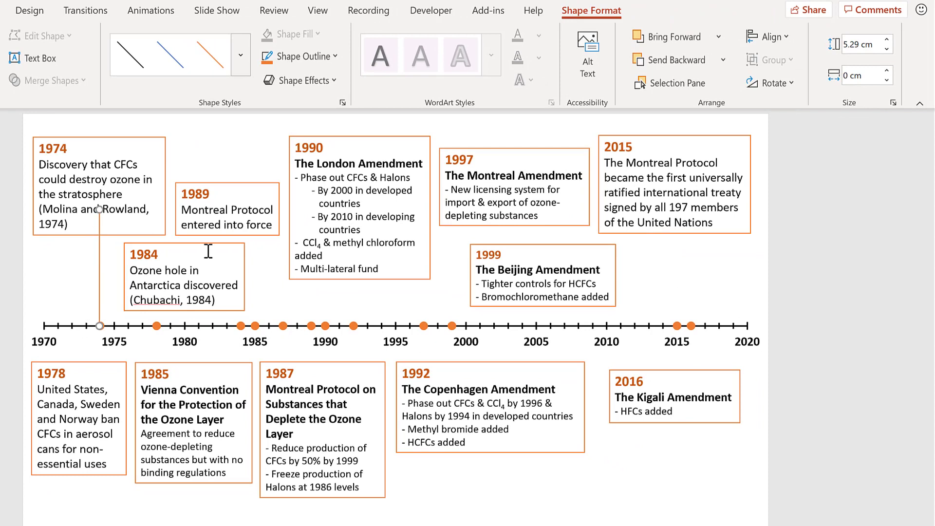
{"action": "left_click", "coordinate": [887, 40]}
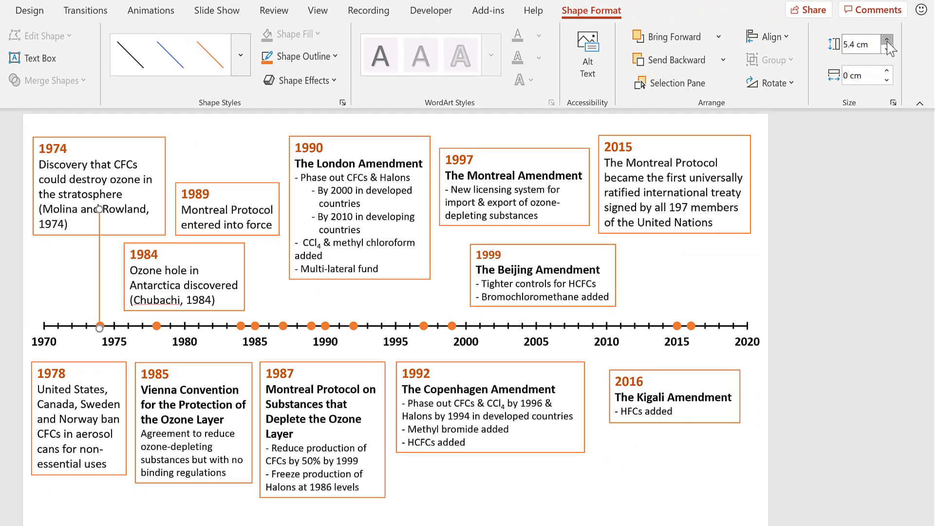
{"action": "left_click", "coordinate": [887, 39]}
{"action": "left_click", "coordinate": [886, 49]}
{"action": "left_click", "coordinate": [887, 50]}
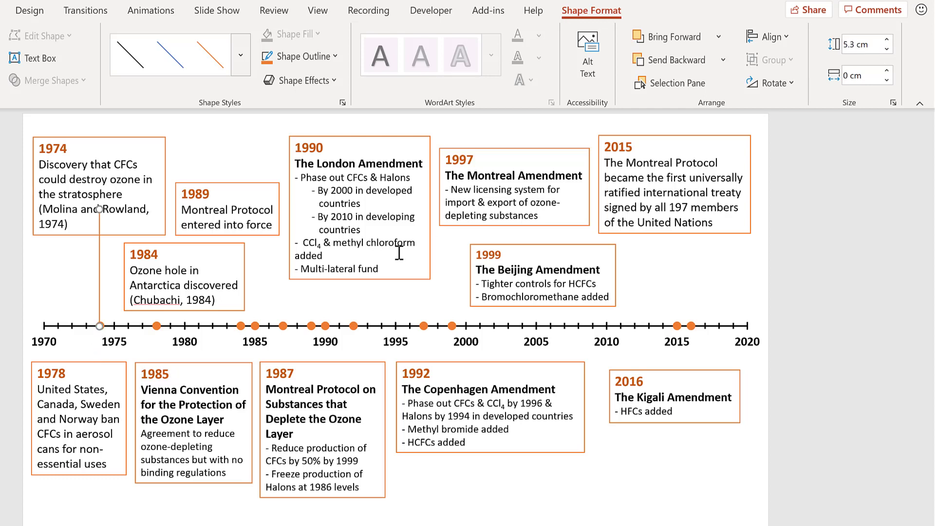
{"action": "key", "text": "Up"}
{"action": "key", "text": "Up"}
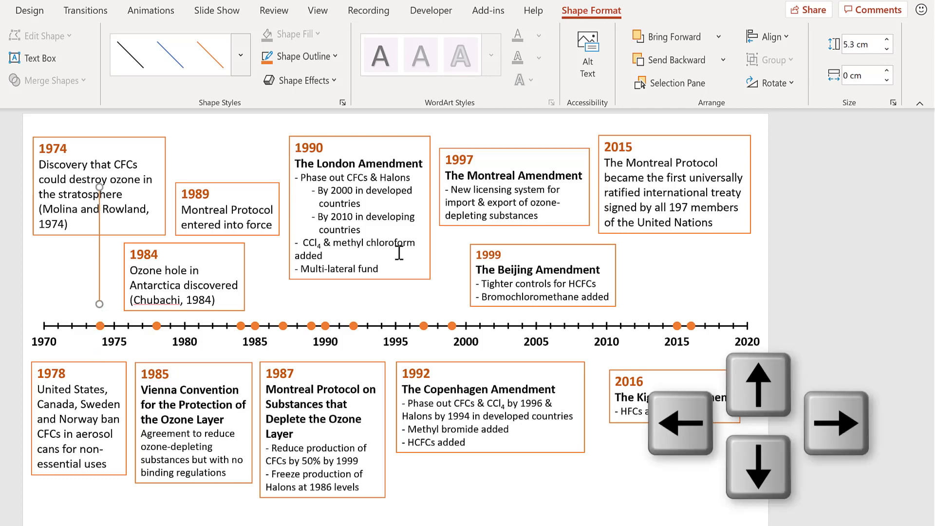
{"action": "key", "text": "Down"}
{"action": "key", "text": "Down"}
{"action": "key", "text": "Down"}
{"action": "key", "text": "Down"}
{"action": "key", "text": "Right"}
{"action": "key", "text": "Right"}
{"action": "key", "text": "Right"}
{"action": "key", "text": "Right"}
{"action": "key", "text": "Right"}
{"action": "key", "text": "Right"}
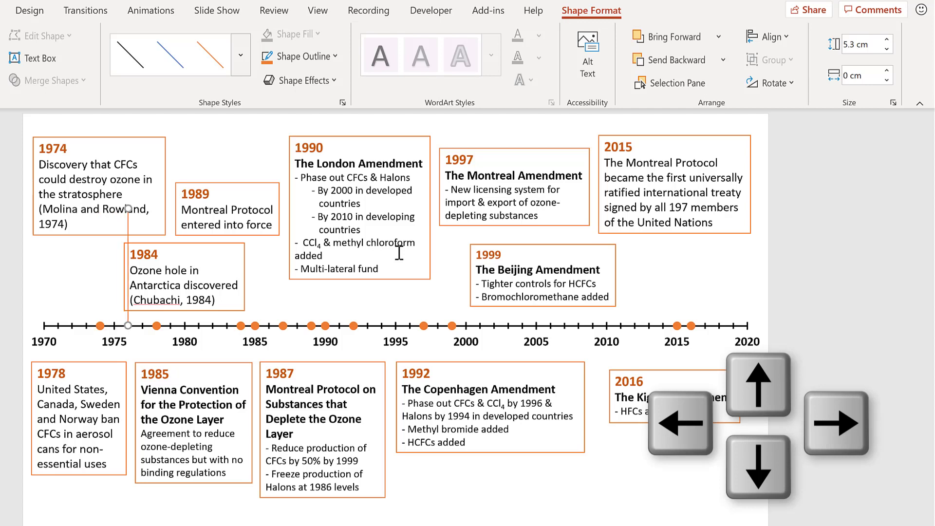
{"action": "key", "text": "Left"}
{"action": "key", "text": "Left"}
{"action": "key", "text": "Left"}
{"action": "key", "text": "Left"}
{"action": "key", "text": "Left"}
{"action": "key", "text": "Left"}
{"action": "key", "text": "Left"}
{"action": "key", "text": "Left"}
{"action": "key", "text": "Left"}
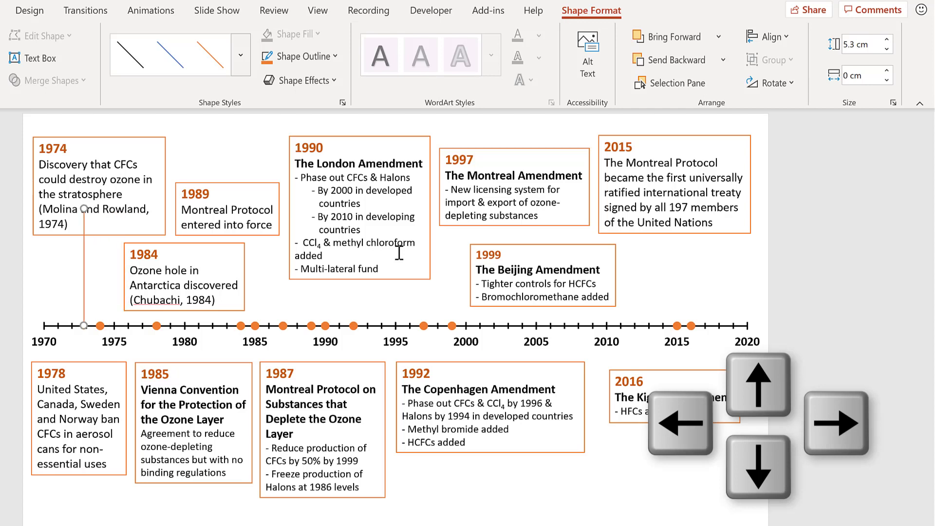
{"action": "key", "text": "Right"}
{"action": "key", "text": "Right"}
{"action": "key", "text": "Right"}
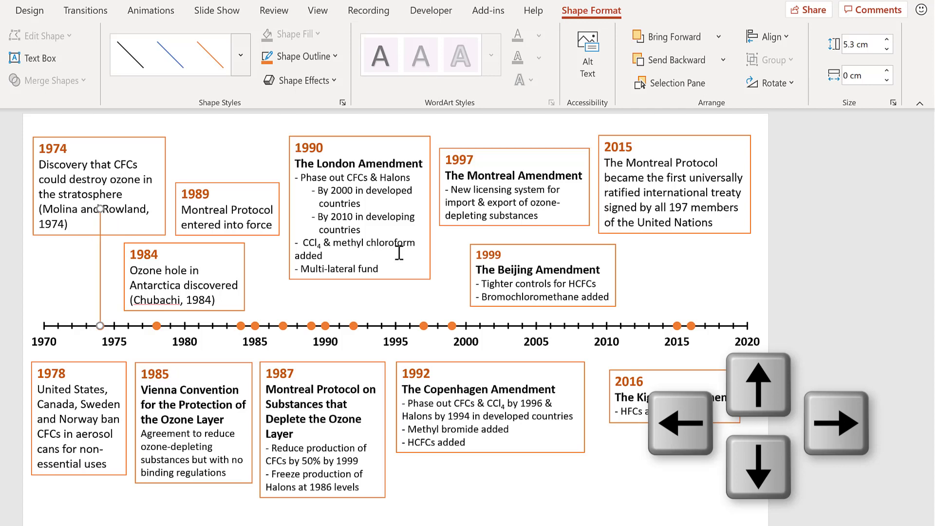
In the Selection Pane, move the 1974 text box above its straight connector
{"action": "left_click", "coordinate": [66, 280]}
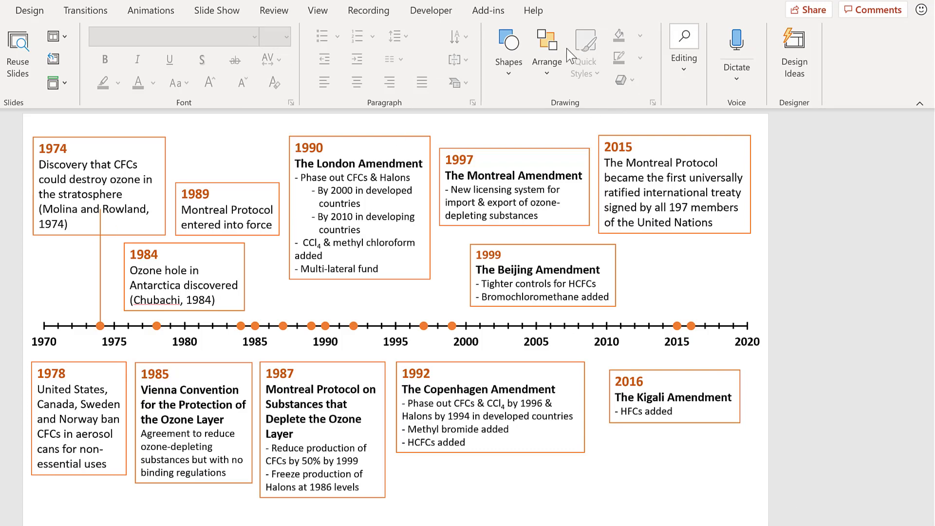
{"action": "left_click", "coordinate": [549, 50]}
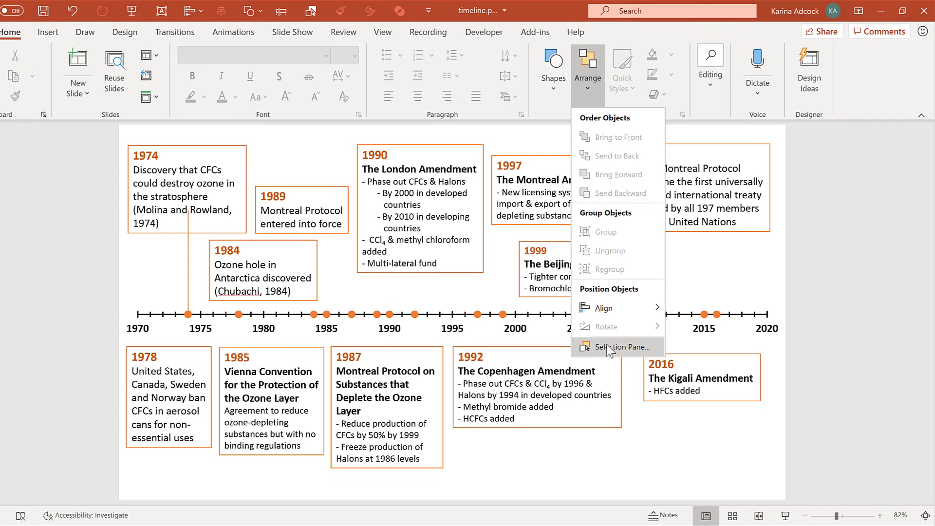
{"action": "left_click", "coordinate": [609, 347]}
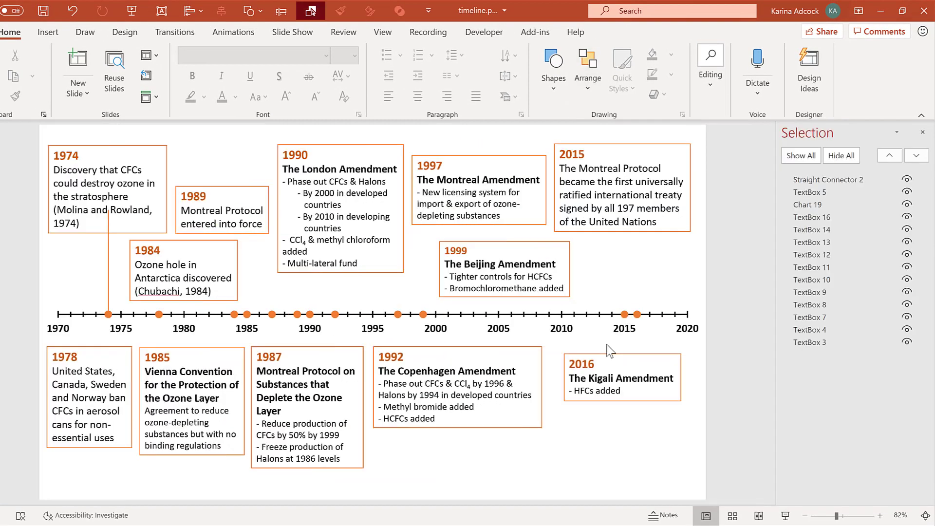
{"action": "left_click", "coordinate": [108, 249]}
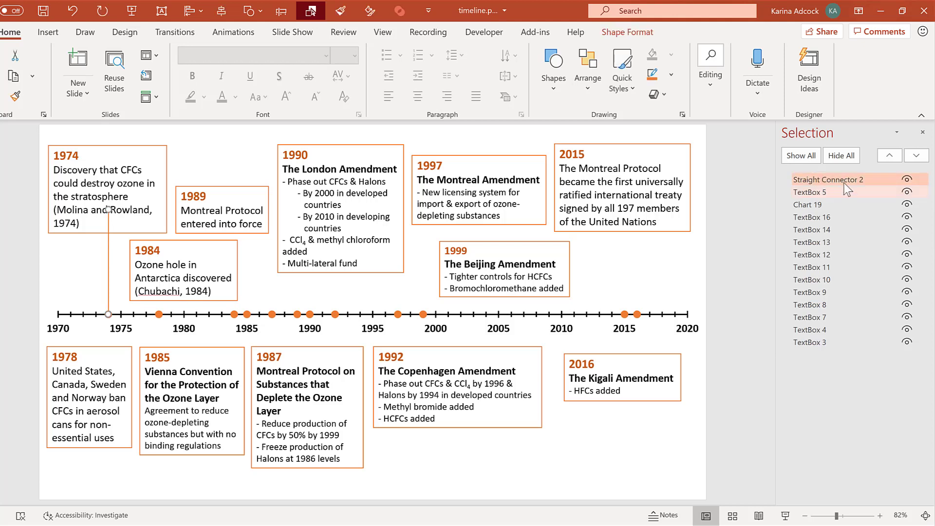
{"action": "left_click", "coordinate": [99, 150]}
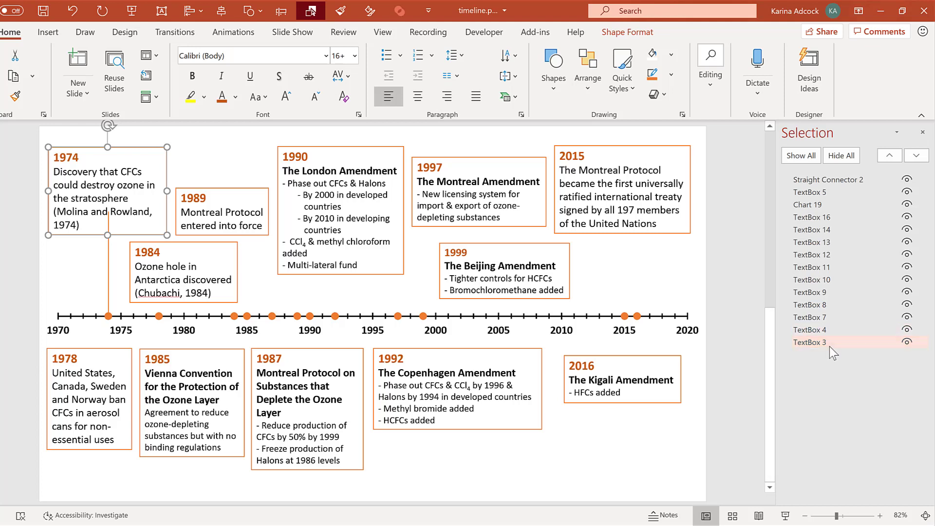
{"action": "left_click_drag", "start_coordinate": [828, 343], "coordinate": [839, 180]}
Reselect the 1974 connector to confirm it now stops at the box edge
{"action": "left_click", "coordinate": [740, 186]}
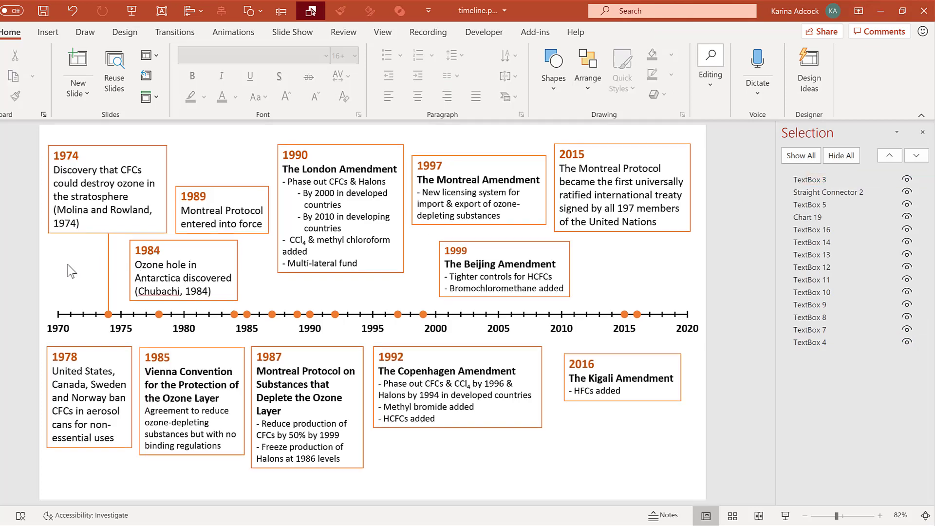
{"action": "left_click", "coordinate": [109, 247]}
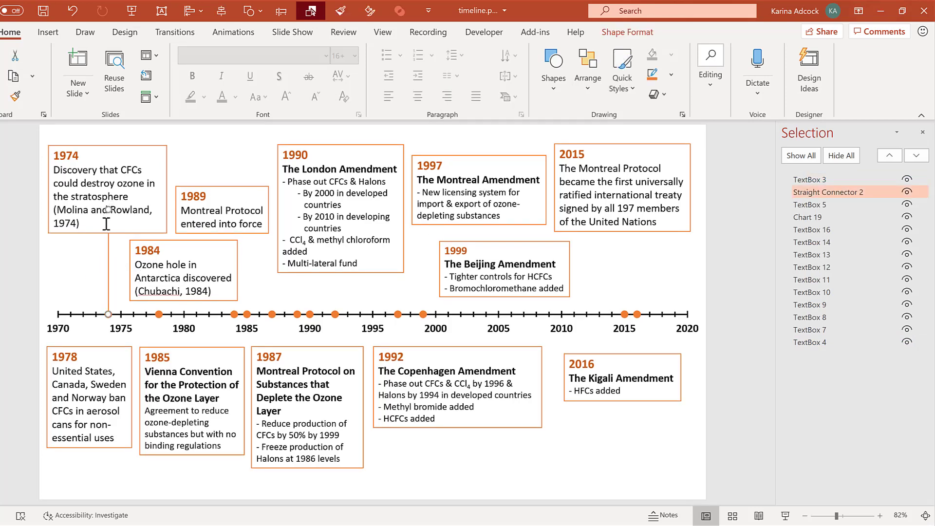
{"action": "left_click", "coordinate": [84, 249]}
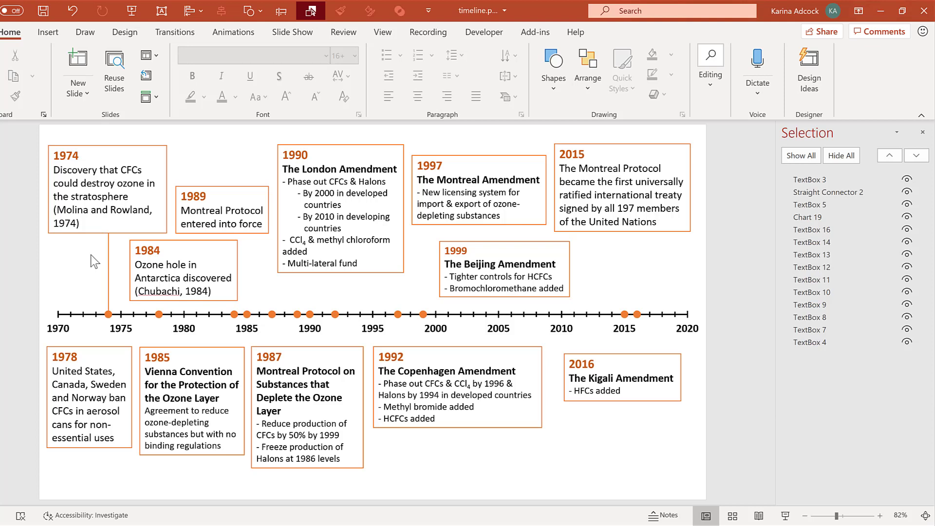
{"action": "left_click", "coordinate": [108, 251]}
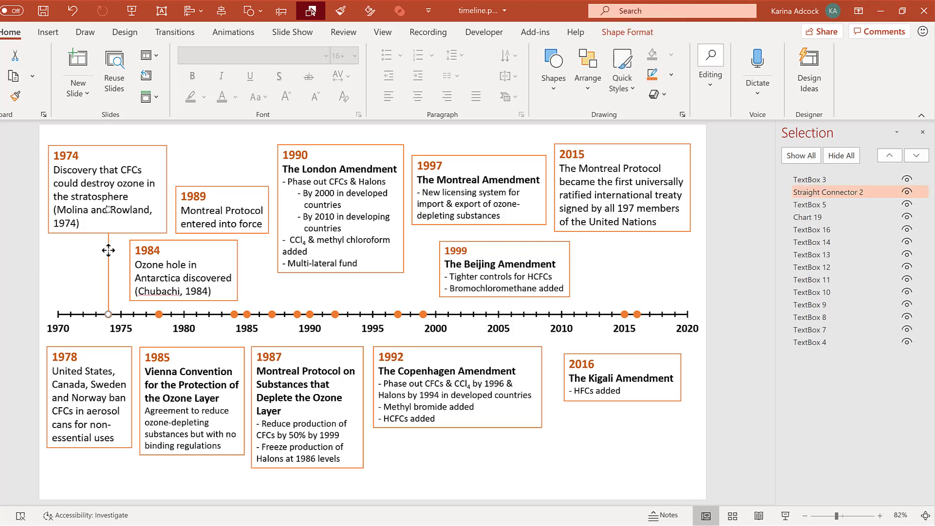
Draw a bent freeform line from the 1978 dot down to its event box
{"action": "left_click", "coordinate": [81, 261]}
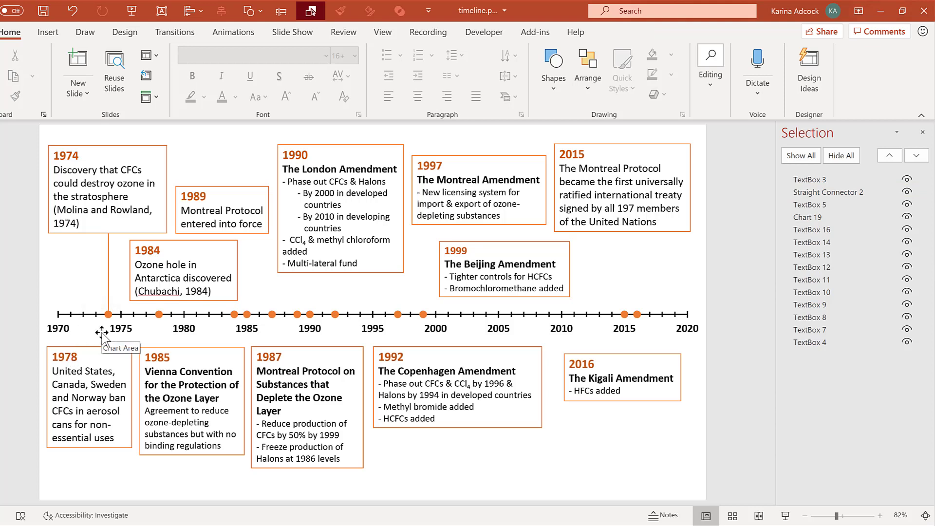
{"action": "left_click", "coordinate": [552, 80]}
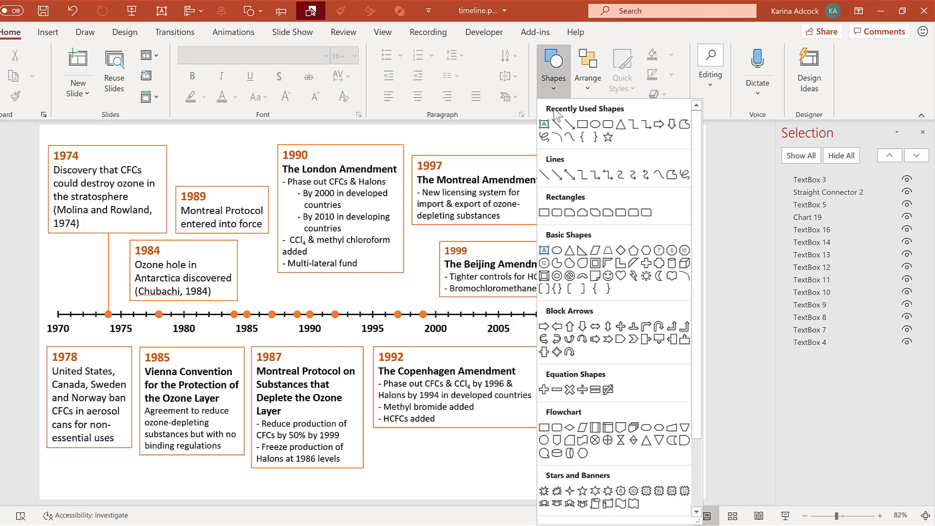
{"action": "left_click", "coordinate": [672, 175]}
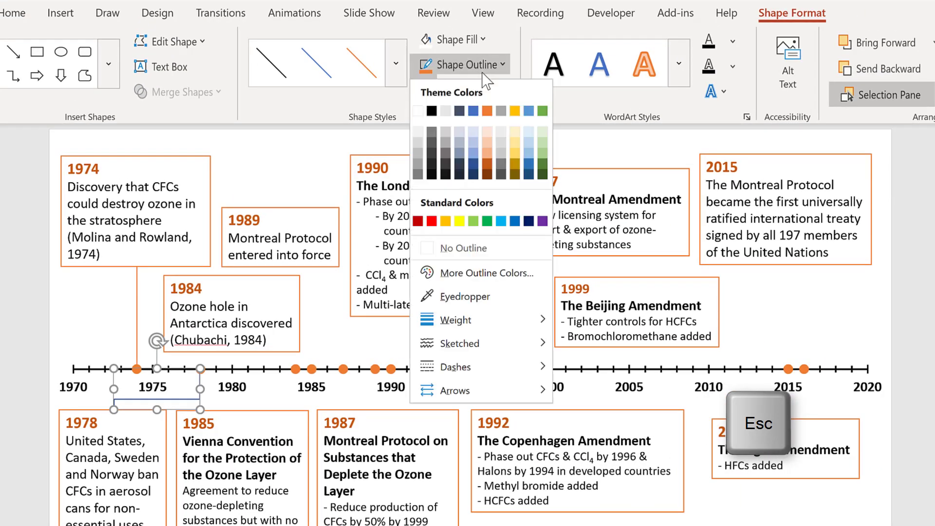
Make the line orange and 1 pt thick, then set it as the default shape
{"action": "left_click", "coordinate": [487, 111]}
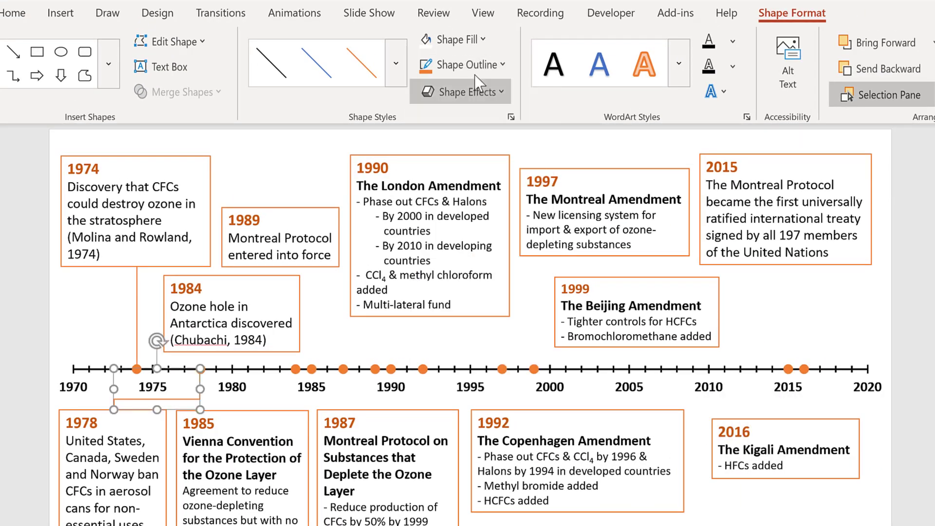
{"action": "left_click", "coordinate": [474, 69]}
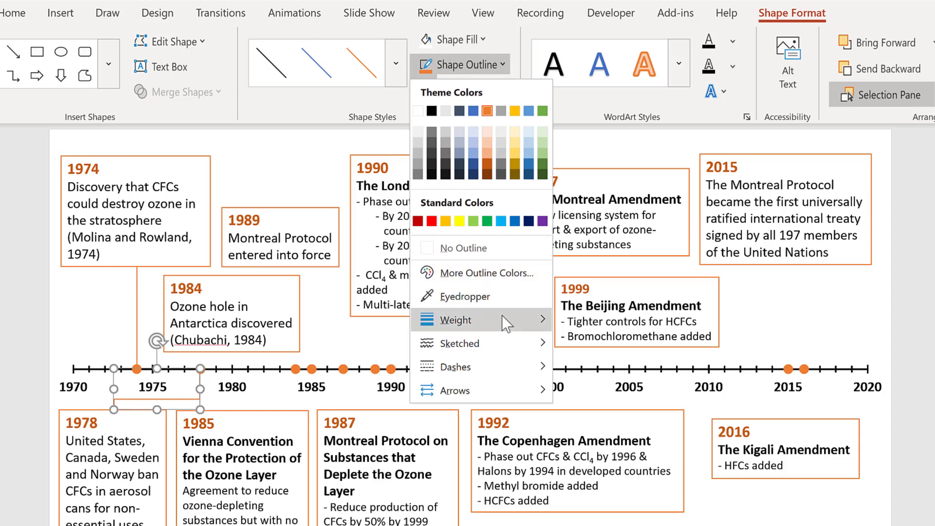
{"action": "mouse_move", "coordinate": [501, 319]}
{"action": "left_click", "coordinate": [646, 382]}
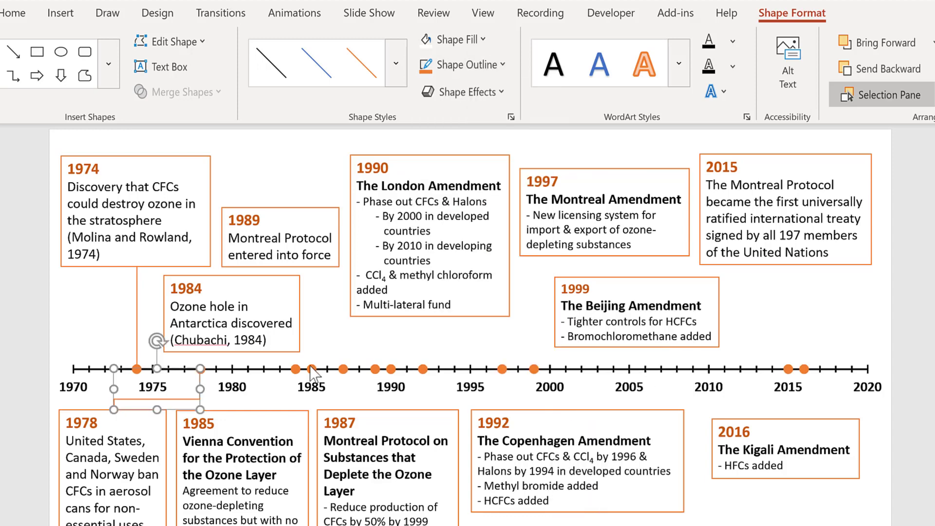
{"action": "right_click", "coordinate": [157, 400]}
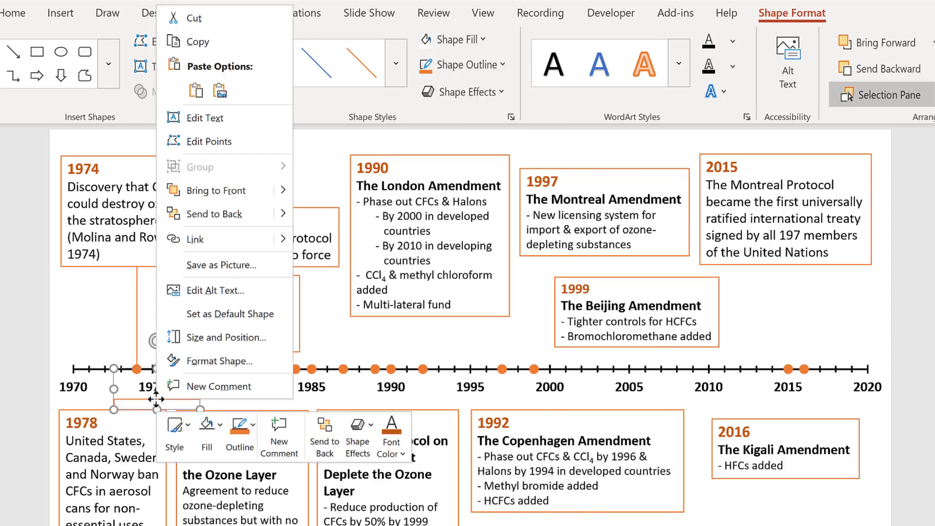
{"action": "left_click", "coordinate": [264, 319]}
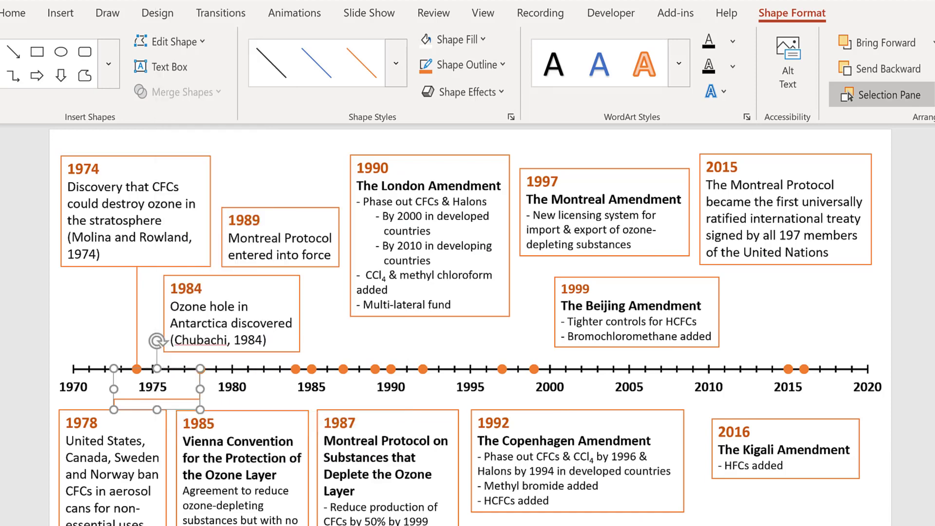
{"action": "left_click", "coordinate": [170, 399]}
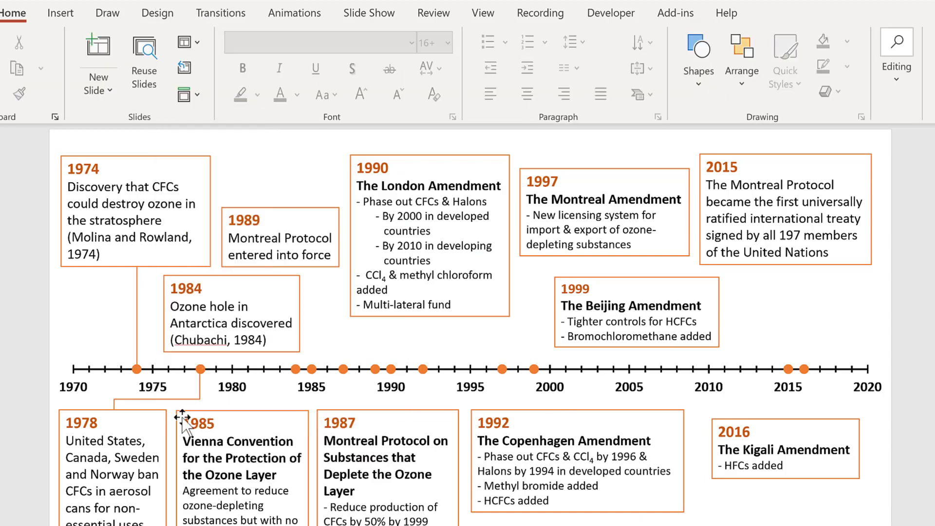
Choose a line shape from the Shapes gallery for the next dot-to-box connector
{"action": "left_click", "coordinate": [686, 73]}
{"action": "left_click", "coordinate": [848, 192]}
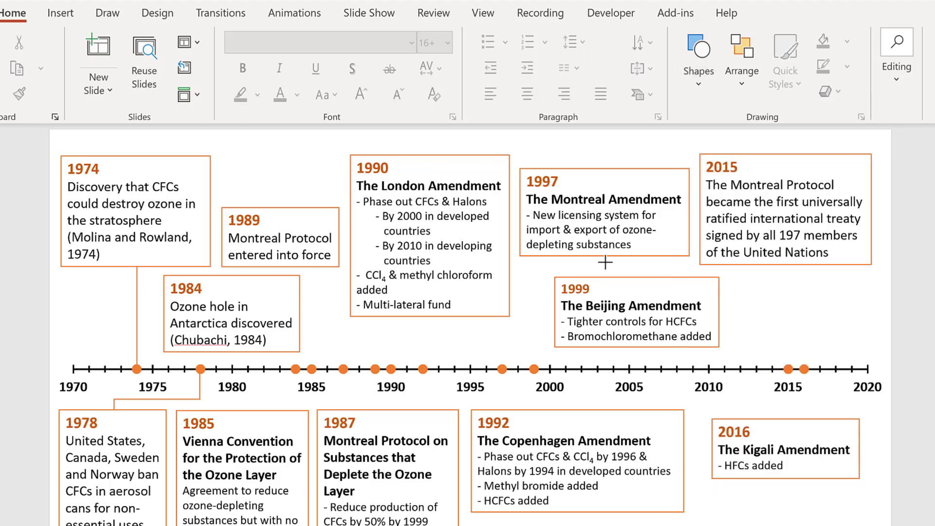